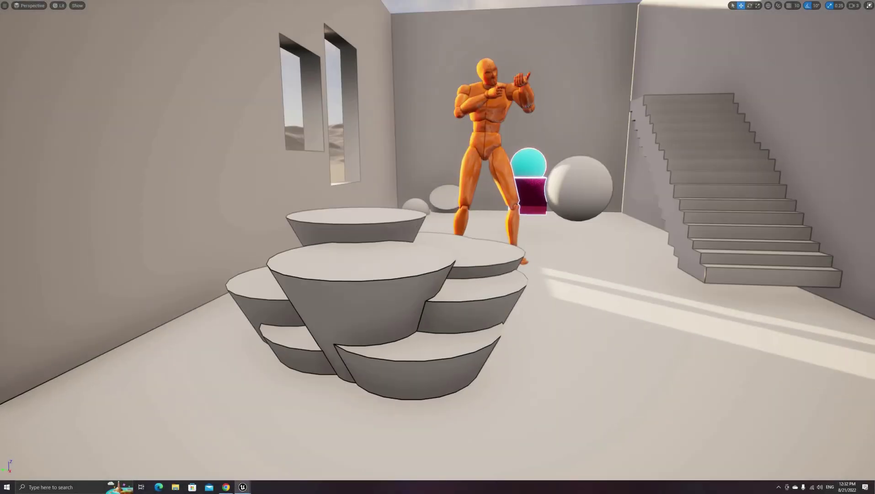
- Examine the edge outlines on the stacked cones, the mannequin and the cyan sphere on its cube from several distances
{"action": "key", "text": "w"}
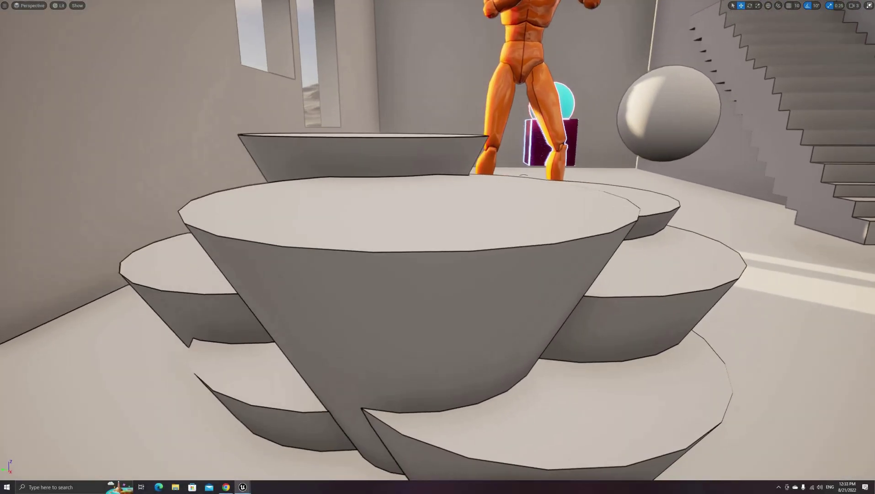
{"action": "key", "text": "a"}
{"action": "mouse_move", "coordinate": [590, 357]}
{"action": "right_mouse_down"}
{"action": "mouse_move", "coordinate": [582, 354]}
{"action": "mouse_move", "coordinate": [597, 325]}
{"action": "mouse_move", "coordinate": [591, 341]}
{"action": "right_mouse_up"}
{"action": "key", "text": "s"}
{"action": "key", "text": "d"}
{"action": "key", "text": "a"}
{"action": "key", "text": "w"}
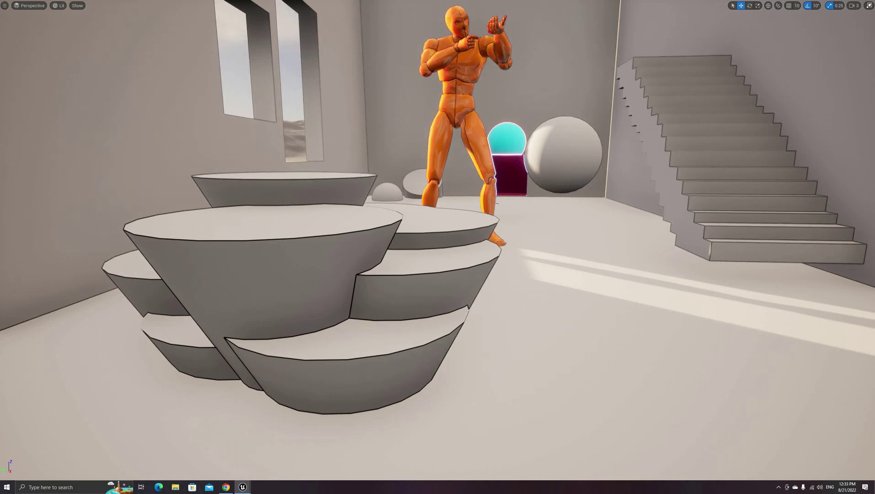
{"action": "mouse_move", "coordinate": [585, 314]}
{"action": "right_mouse_down"}
{"action": "mouse_move", "coordinate": [585, 300]}
{"action": "mouse_move", "coordinate": [553, 316]}
{"action": "mouse_move", "coordinate": [585, 315]}
{"action": "right_mouse_up"}
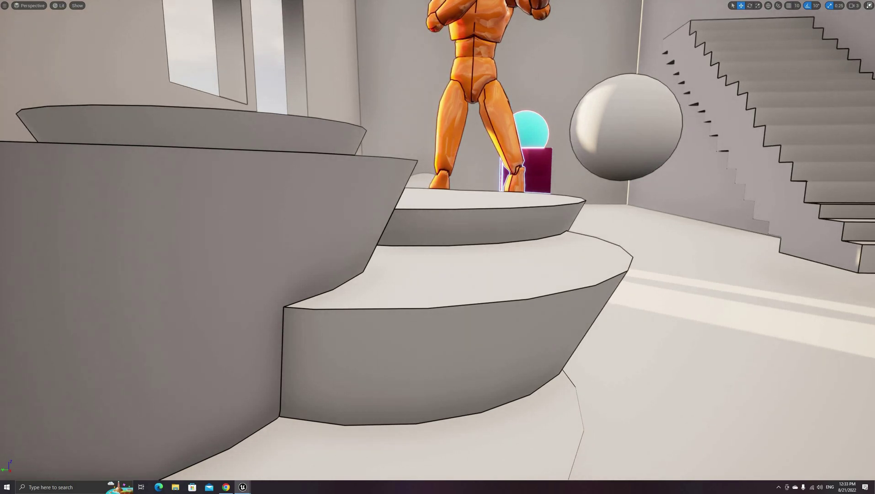
{"action": "key", "text": "s"}
{"action": "key", "text": "w"}
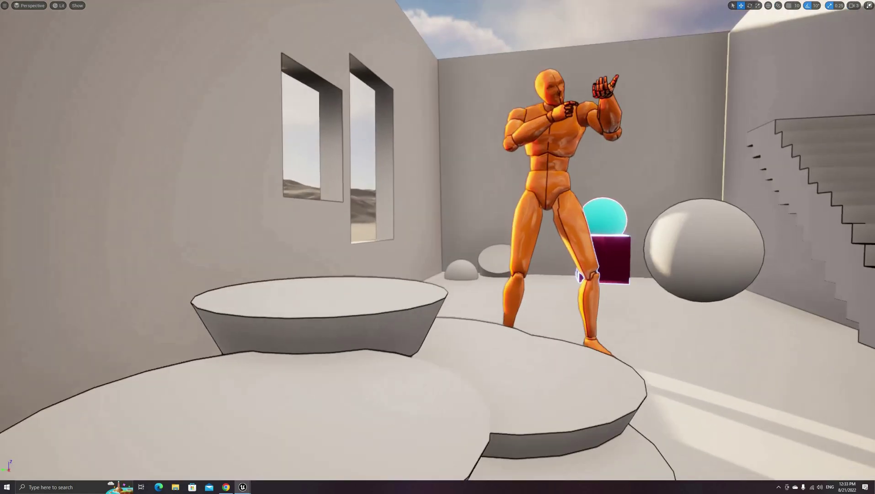
{"action": "key", "text": "a"}
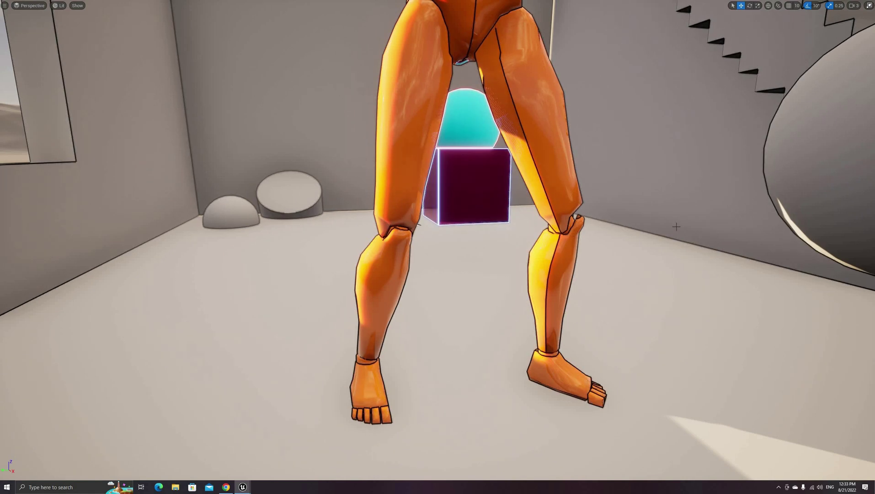
{"action": "right_click_drag", "start_coordinate": [419, 224], "coordinate": [416, 193]}
{"action": "key", "text": "w"}
{"action": "key", "text": "s"}
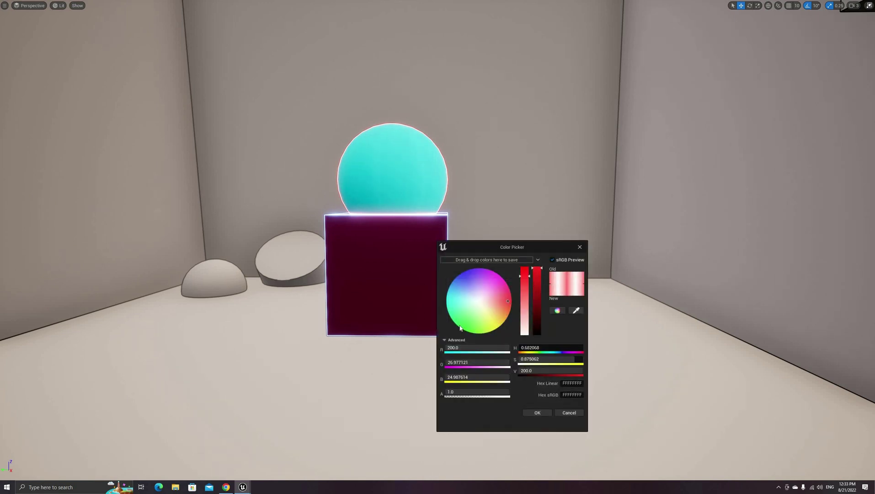
- Change the cyan sphere's outline colour to green and the dark cube's outline colour to pinkish red
{"action": "left_click", "coordinate": [460, 328]}
{"action": "left_click", "coordinate": [539, 413]}
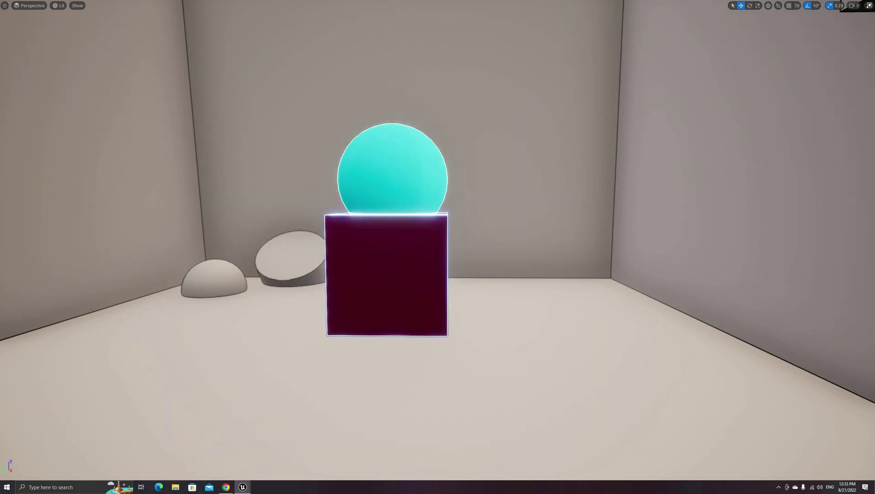
{"action": "right_click_drag", "start_coordinate": [503, 320], "coordinate": [490, 335]}
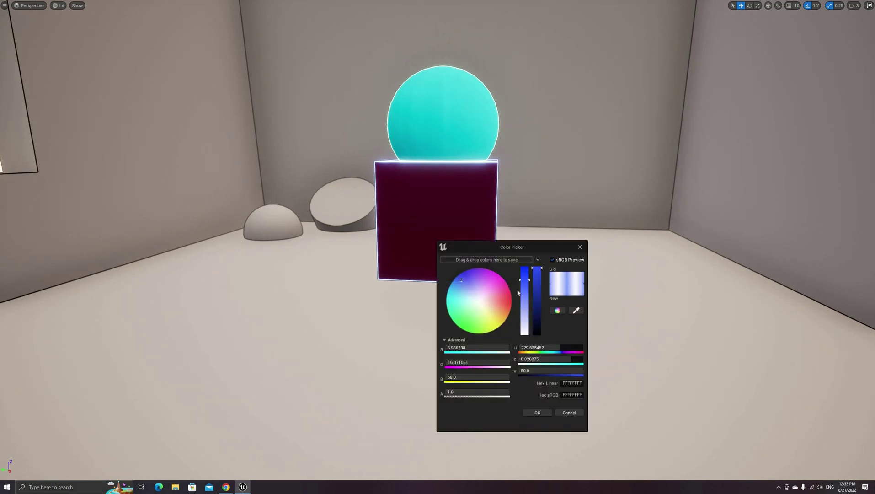
{"action": "left_click", "coordinate": [510, 292]}
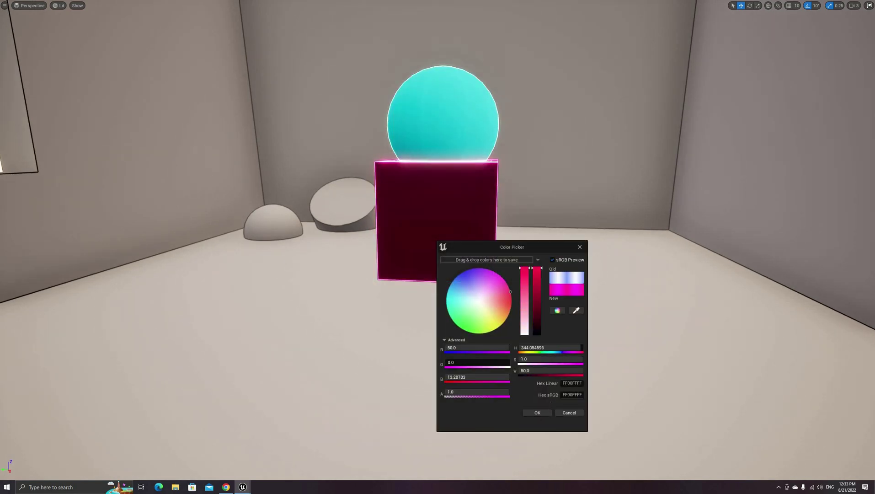
{"action": "left_click", "coordinate": [538, 413]}
- Examine the recoloured cube and sphere outlines alongside the mannequin and the large grey sphere from different viewpoints
{"action": "key", "text": "s"}
{"action": "mouse_move", "coordinate": [538, 413]}
{"action": "right_mouse_down"}
{"action": "mouse_move", "coordinate": [565, 417]}
{"action": "mouse_move", "coordinate": [552, 410]}
{"action": "right_mouse_up"}
{"action": "key", "text": "a"}
{"action": "key", "text": "d"}
{"action": "key", "text": "a"}
{"action": "key", "text": "d"}
{"action": "key", "text": "w"}
{"action": "scroll", "coordinate": [438, 247], "scroll_direction": "up", "scroll_amount": 10}
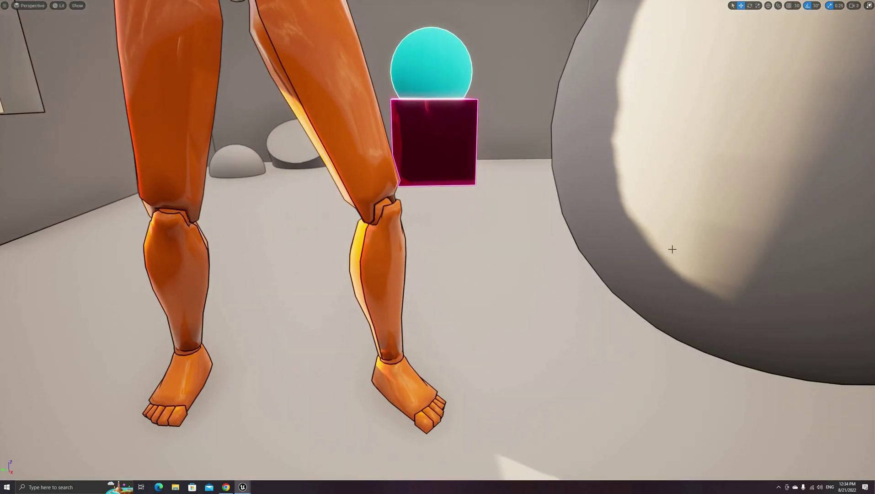
{"action": "scroll", "coordinate": [669, 253], "scroll_direction": "down", "scroll_amount": 2}
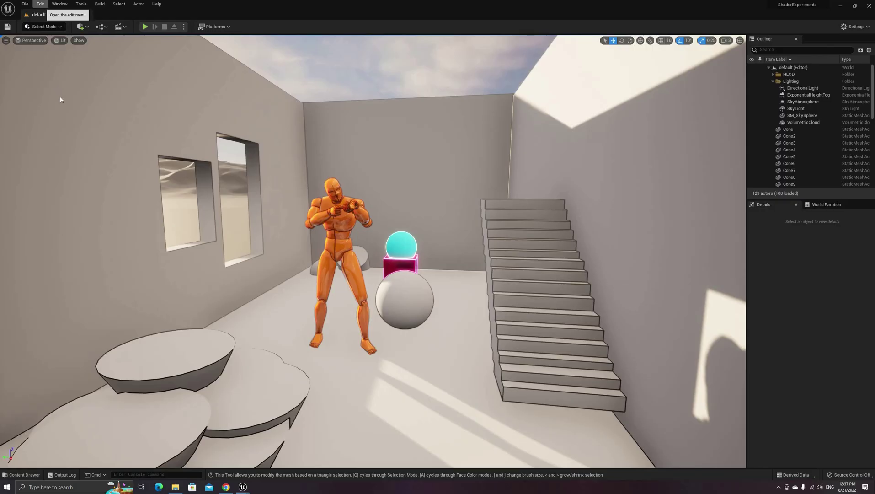
- Find the stencil options in the project settings and set Custom Depth-Stencil Pass to Enabled with Stencil
{"action": "left_click", "coordinate": [40, 4]}
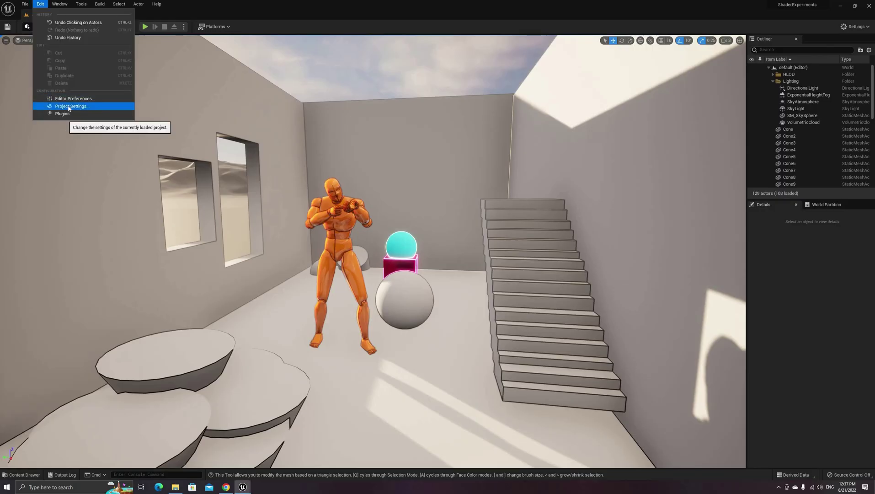
{"action": "key", "text": "Return"}
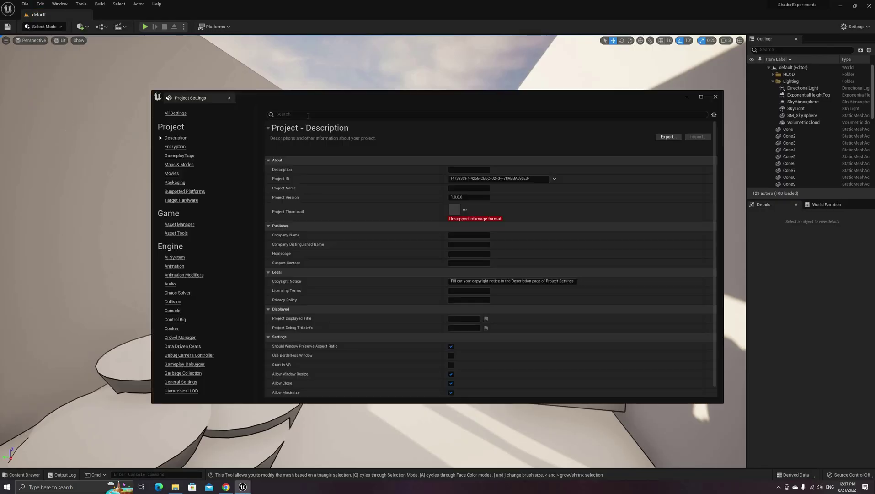
{"action": "type", "text": "stencil"}
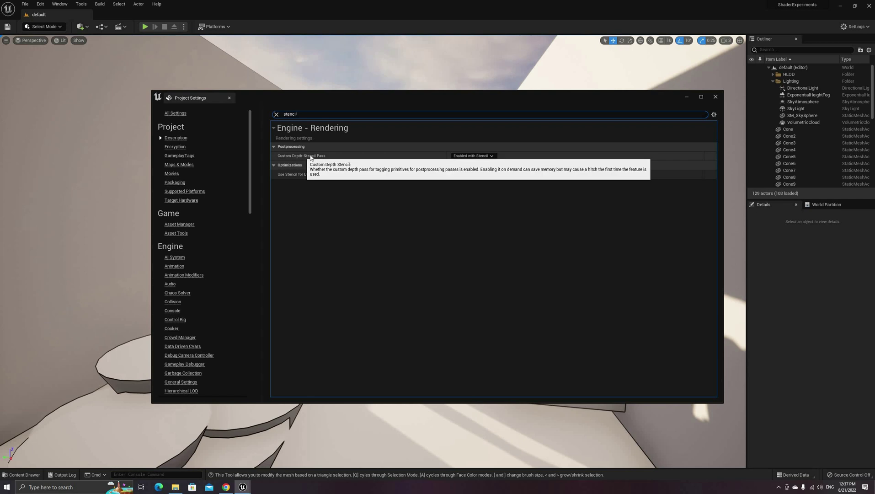
{"action": "left_click", "coordinate": [463, 156]}
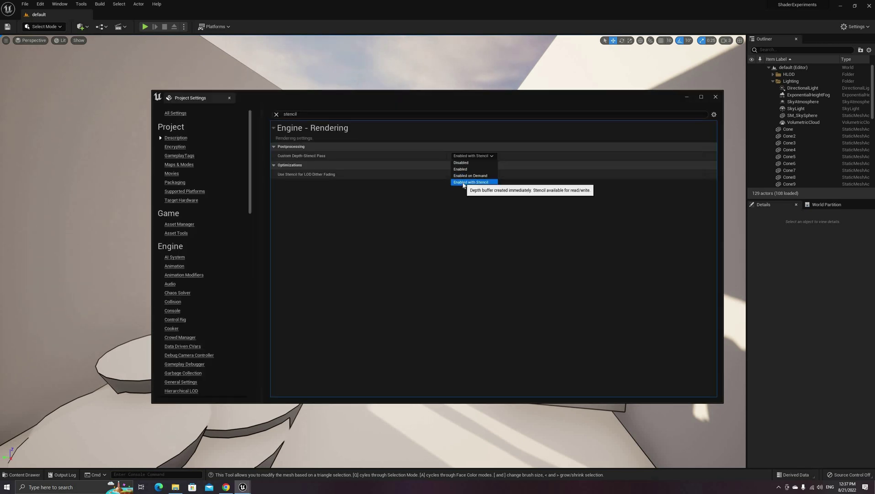
{"action": "left_click", "coordinate": [463, 182]}
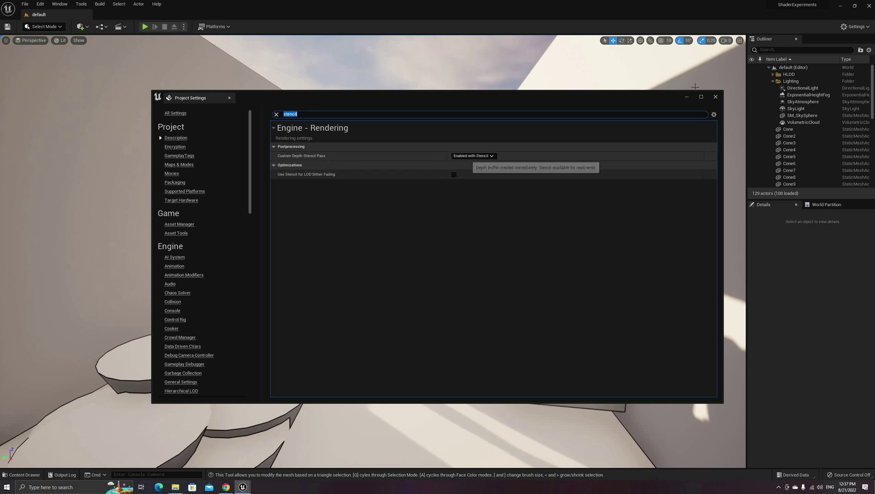
{"action": "left_click", "coordinate": [716, 96]}
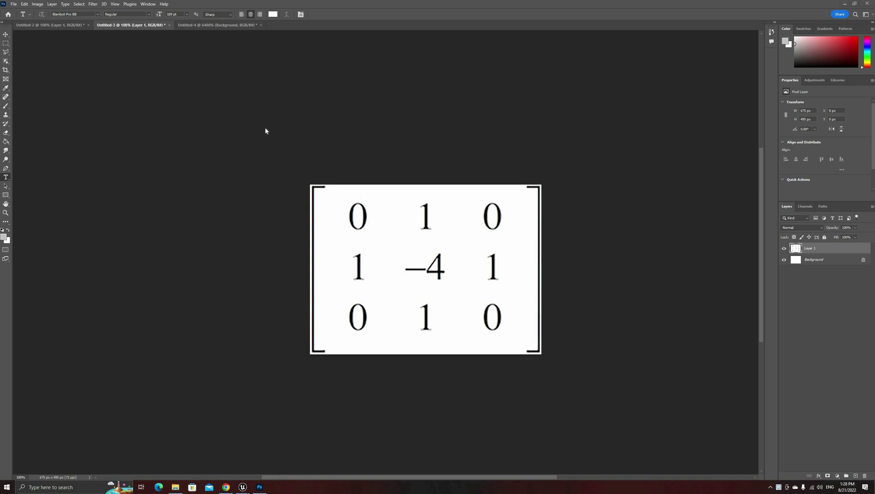
- In Photoshop, preview the Custom filter on the black-and-grey test image with -4 at the kernel centre and 1 at its four neighbours
{"action": "left_click", "coordinate": [210, 26]}
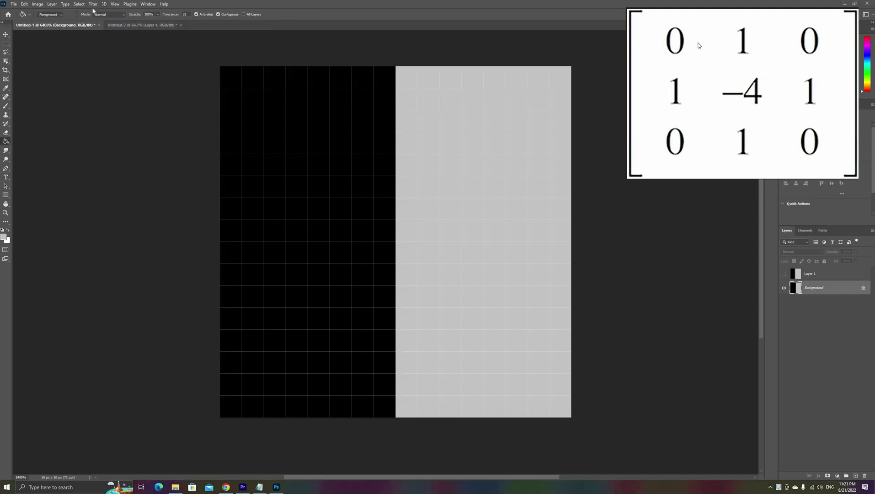
{"action": "key", "text": "alt+t"}
{"action": "mouse_move", "coordinate": [135, 151]}
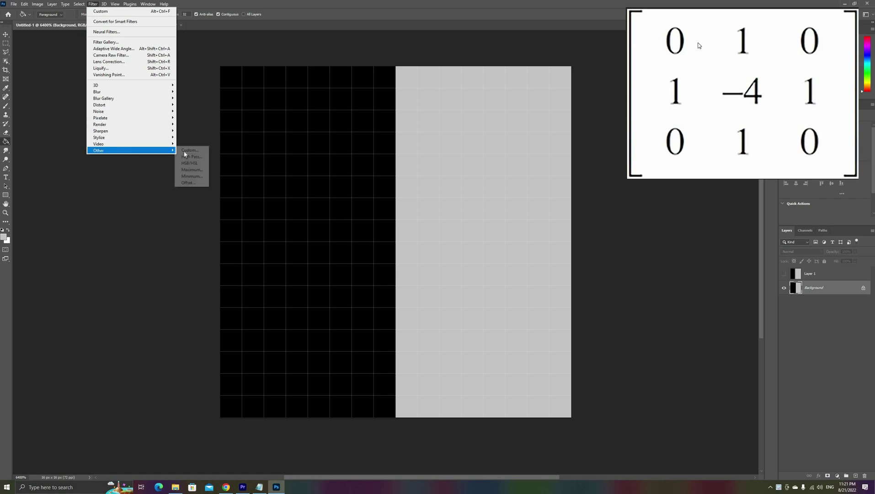
{"action": "key", "text": "Return"}
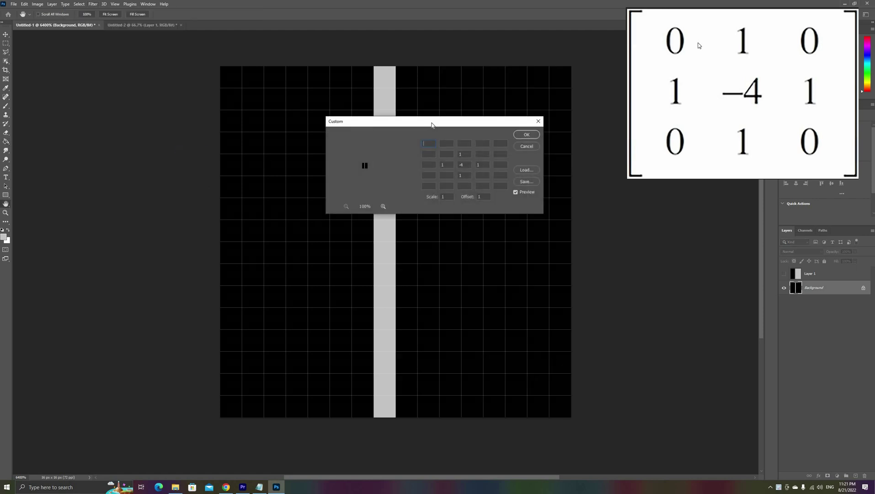
{"action": "left_click_drag", "start_coordinate": [498, 121], "coordinate": [585, 126]}
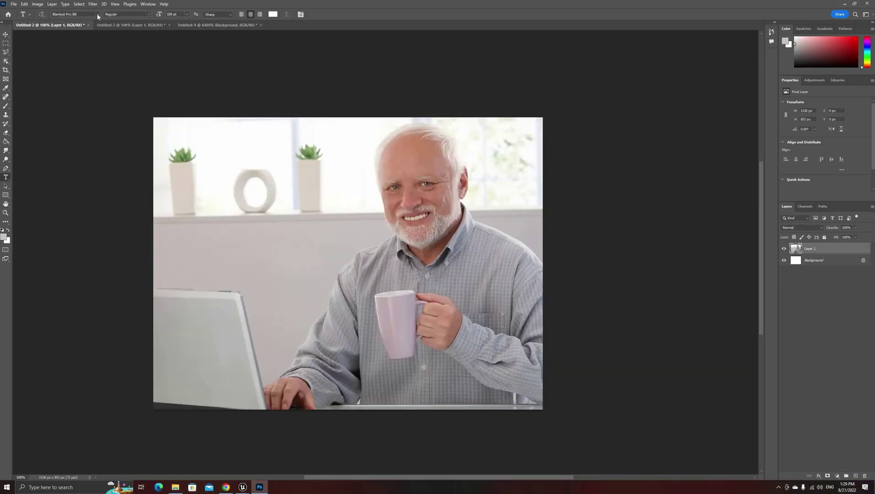
- Run the Custom filter on the photo layer, setting the four diagonal kernel values to -1 and the centre to 8
{"action": "left_click", "coordinate": [93, 3]}
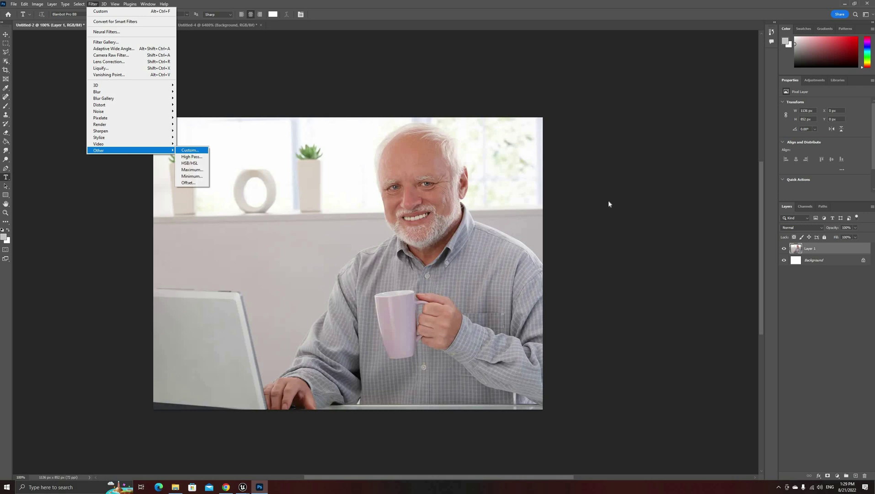
{"action": "left_click", "coordinate": [192, 150]}
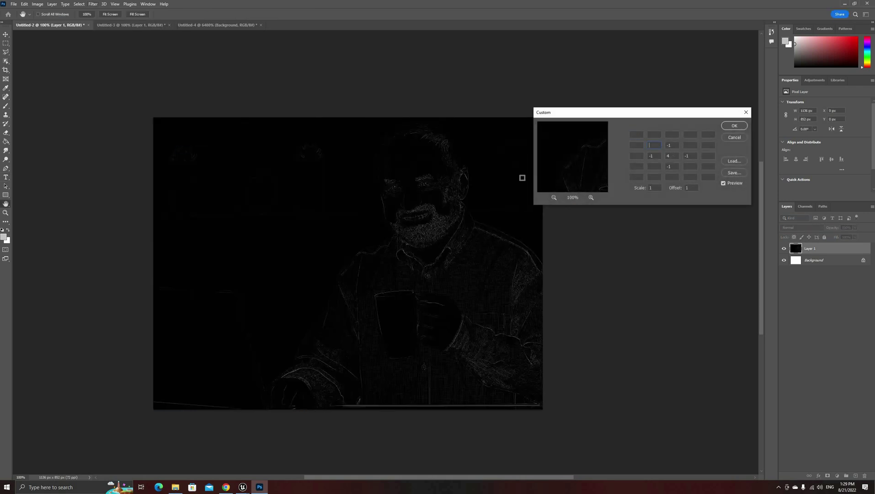
{"action": "left_click", "coordinate": [654, 145]}
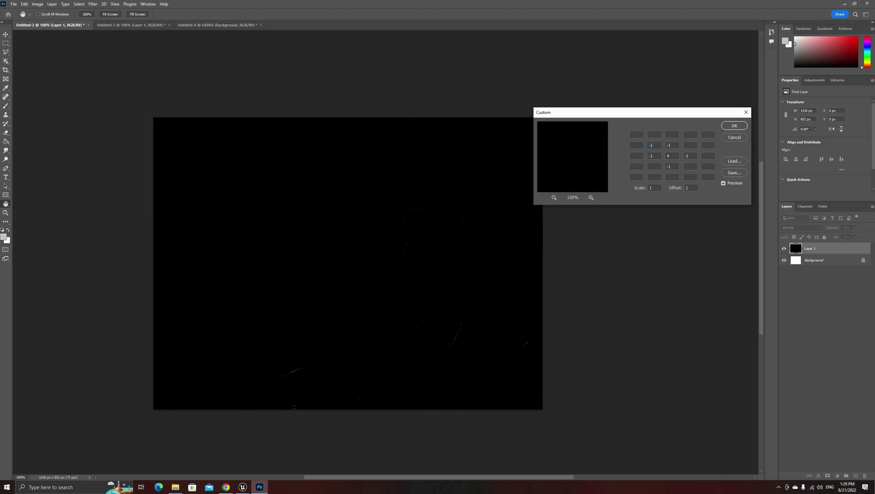
{"action": "double_click", "coordinate": [651, 146]}
{"action": "key", "text": "ctrl+c"}
{"action": "left_click", "coordinate": [689, 145]}
{"action": "key", "text": "ctrl+v"}
{"action": "left_click", "coordinate": [654, 166]}
{"action": "key", "text": "ctrl+v"}
{"action": "left_click", "coordinate": [690, 166]}
{"action": "key", "text": "ctrl+v"}
{"action": "type", "text": "8"}
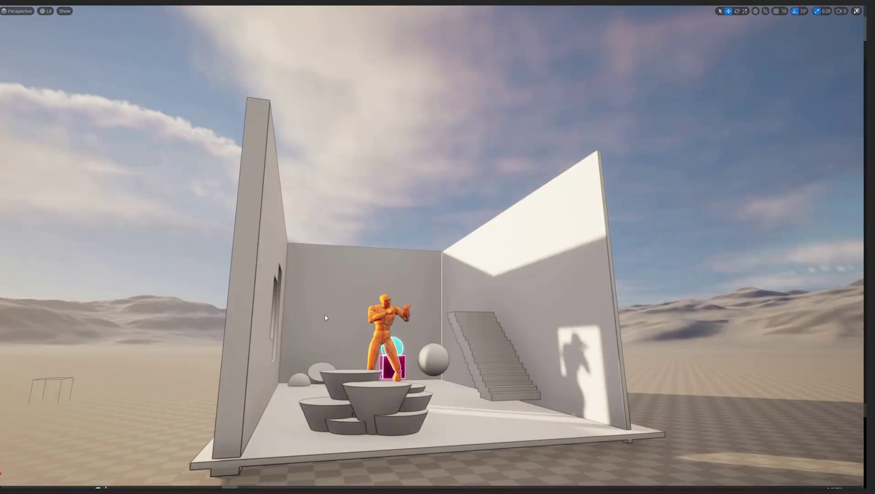
- In Unreal Editor, review the PP_Edges material graph and set its Material Domain to Post Process
{"action": "key", "text": "ctrl+shift+z"}
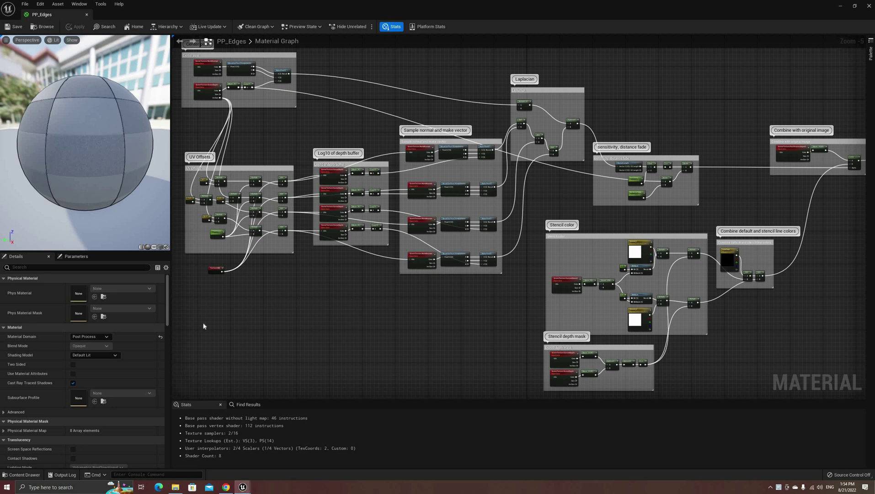
{"action": "right_click_drag", "start_coordinate": [407, 328], "coordinate": [263, 336]}
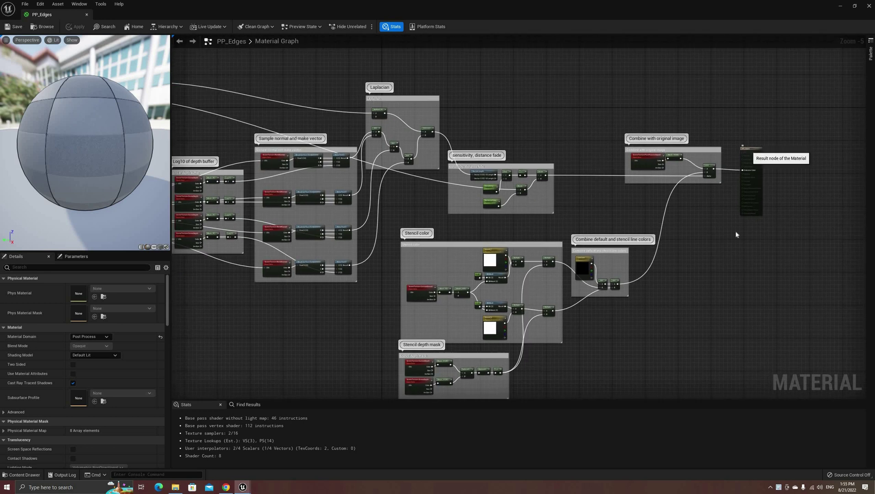
{"action": "right_click_drag", "start_coordinate": [295, 367], "coordinate": [413, 325]}
{"action": "scroll", "coordinate": [103, 290], "scroll_direction": "down", "scroll_amount": 2}
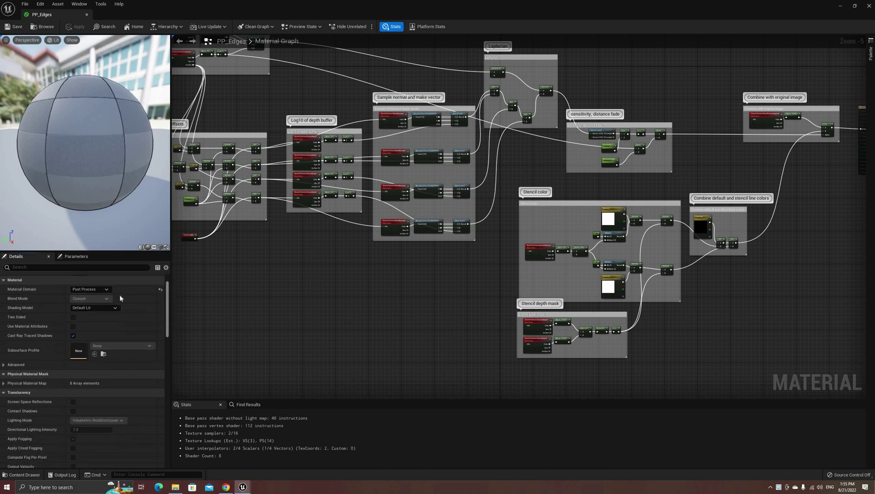
{"action": "left_click", "coordinate": [104, 289]}
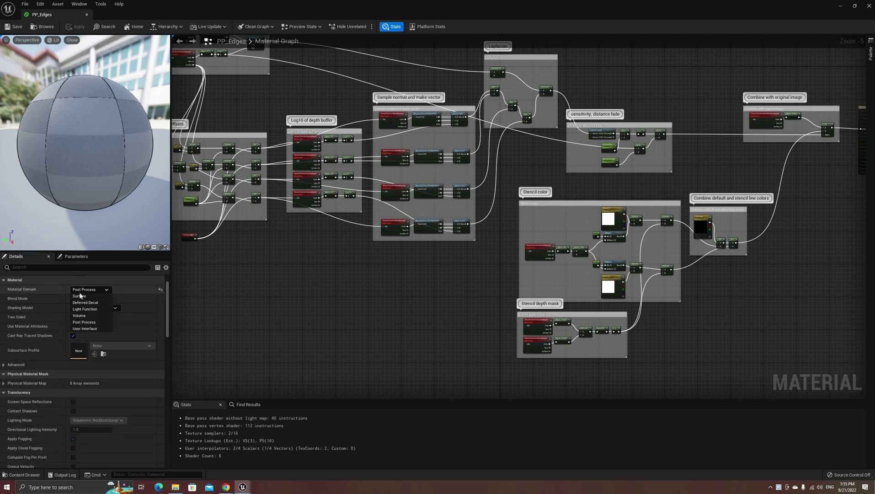
{"action": "left_click", "coordinate": [91, 323]}
- Set the post process material's Blendable Location to After Tonemapping and inspect the lines on the preview sphere up close
{"action": "left_click_drag", "start_coordinate": [166, 314], "coordinate": [168, 426]}
{"action": "scroll", "coordinate": [115, 363], "scroll_direction": "down", "scroll_amount": 4}
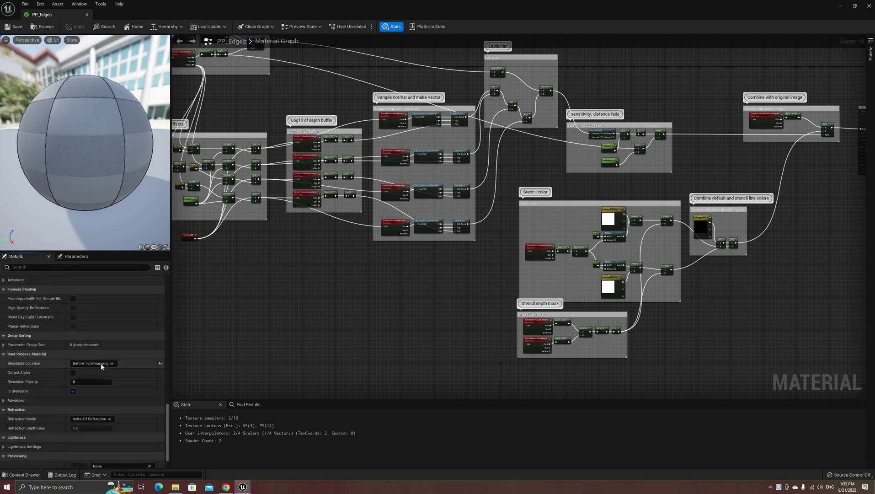
{"action": "left_click", "coordinate": [93, 363]}
{"action": "left_click", "coordinate": [87, 370]}
{"action": "left_click_drag", "start_coordinate": [82, 191], "coordinate": [101, 201]}
{"action": "scroll", "coordinate": [101, 84], "scroll_direction": "up", "scroll_amount": 4}
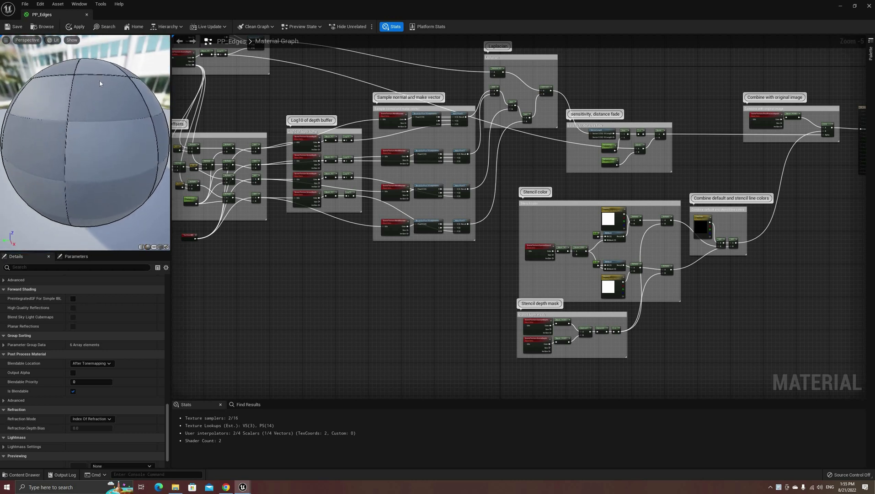
{"action": "left_click_drag", "start_coordinate": [102, 84], "coordinate": [99, 94]}
{"action": "scroll", "coordinate": [101, 87], "scroll_direction": "down", "scroll_amount": 5}
- Set the Blendable Location to Before Tonemapping and inspect the preview sphere's lines
{"action": "left_click", "coordinate": [93, 363]}
{"action": "left_click", "coordinate": [88, 376]}
{"action": "left_click_drag", "start_coordinate": [108, 133], "coordinate": [82, 121]}
{"action": "scroll", "coordinate": [108, 132], "scroll_direction": "up", "scroll_amount": 4}
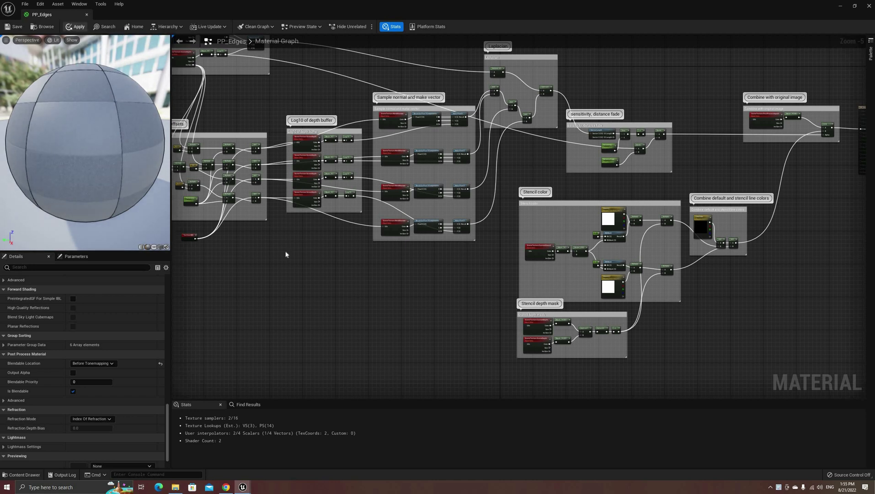
- Examine the Center pixel group in the material graph and select its WorldNormal scene texture node
{"action": "right_click_drag", "start_coordinate": [312, 281], "coordinate": [440, 261]}
{"action": "scroll", "coordinate": [436, 245], "scroll_direction": "up", "scroll_amount": 3}
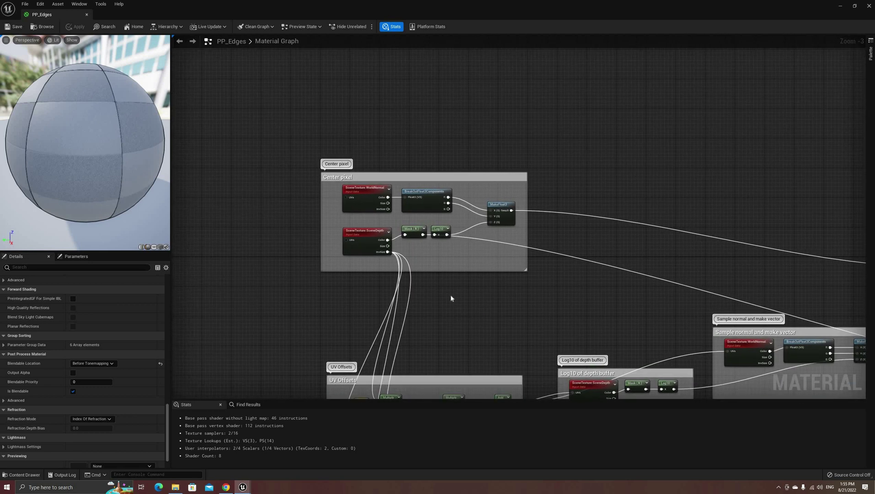
{"action": "scroll", "coordinate": [434, 302], "scroll_direction": "up", "scroll_amount": 2}
{"action": "right_click_drag", "start_coordinate": [400, 268], "coordinate": [426, 335]}
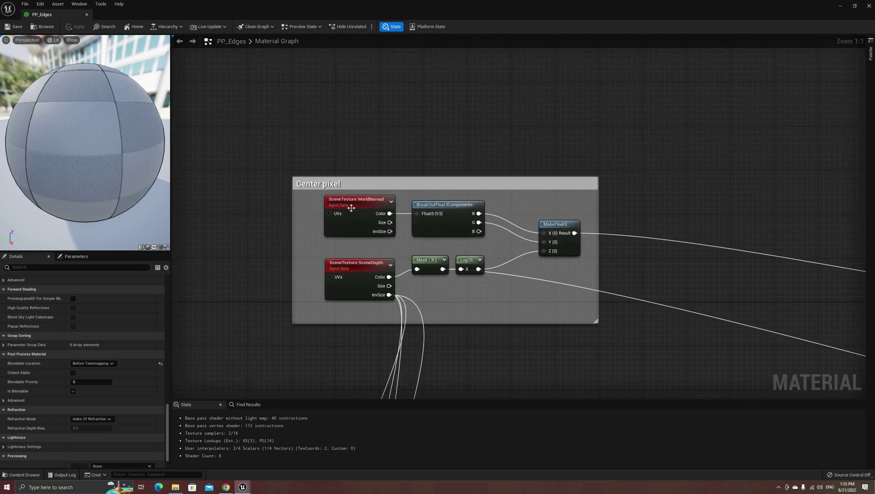
{"action": "left_click", "coordinate": [355, 202]}
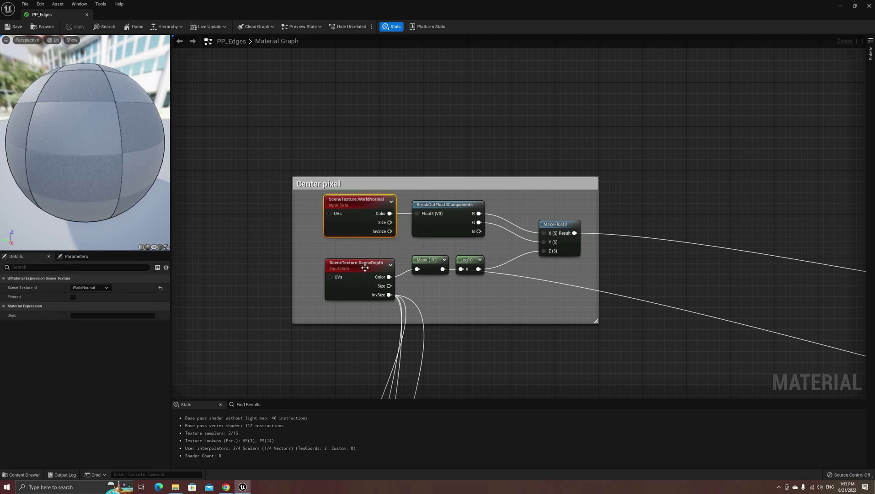
- Preview the Center pixel group's WorldNormal scene texture on the sphere and inspect its colours from several angles
{"action": "left_click", "coordinate": [364, 263]}
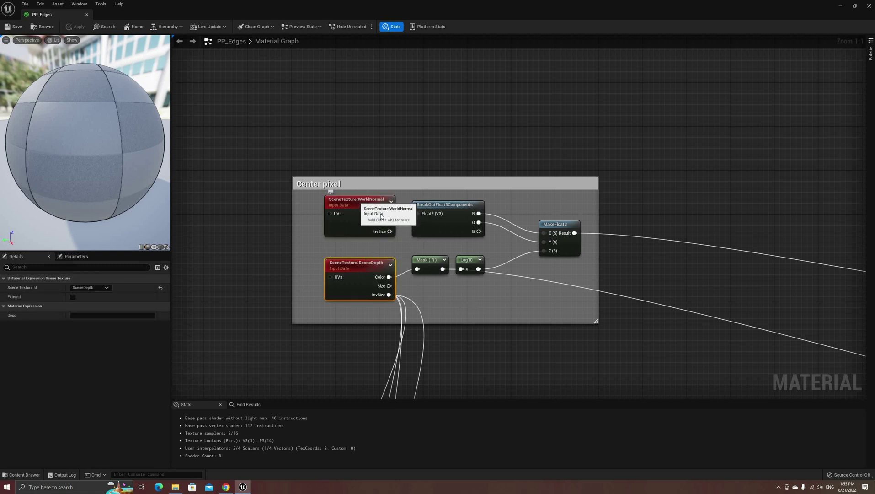
{"action": "right_click", "coordinate": [357, 203]}
{"action": "left_click", "coordinate": [386, 215]}
{"action": "left_click_drag", "start_coordinate": [104, 168], "coordinate": [72, 174]}
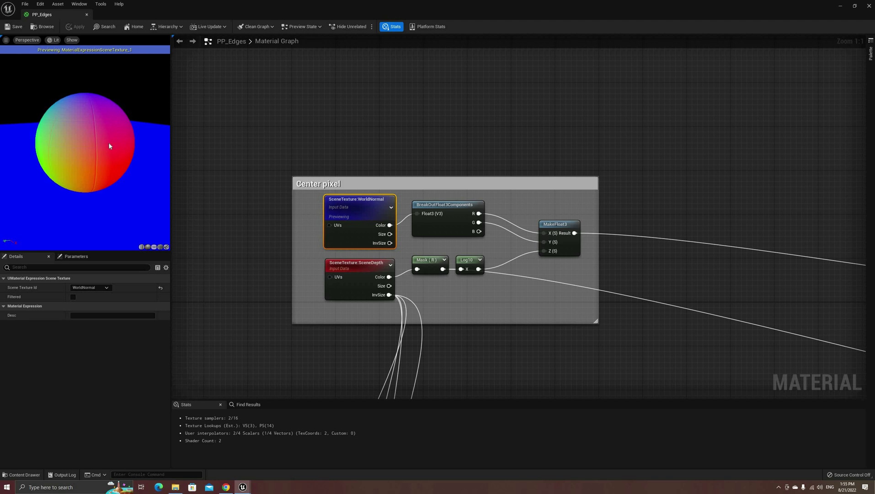
{"action": "left_click_drag", "start_coordinate": [86, 64], "coordinate": [86, 100]}
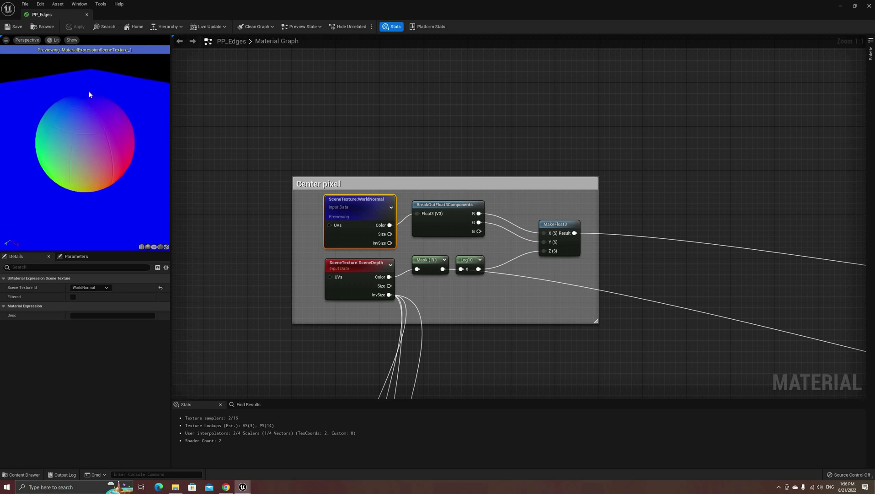
{"action": "mouse_move", "coordinate": [89, 96]}
{"action": "left_mouse_down"}
{"action": "mouse_move", "coordinate": [92, 103]}
{"action": "mouse_move", "coordinate": [92, 93]}
{"action": "left_mouse_up"}
{"action": "left_click_drag", "start_coordinate": [121, 129], "coordinate": [139, 125]}
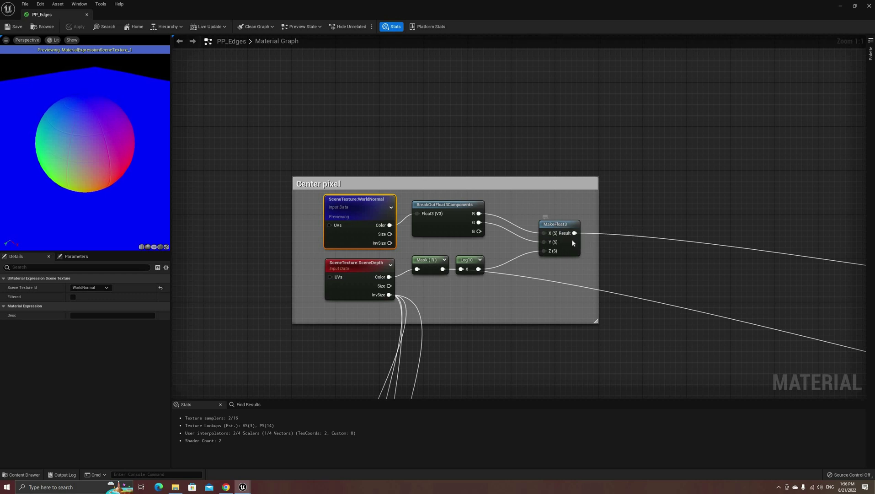
- Preview the Center pixel MakeFloat3 node on the sphere and check the Log10 and Mask (R) nodes feeding it
{"action": "right_click", "coordinate": [552, 231]}
{"action": "left_click", "coordinate": [588, 239]}
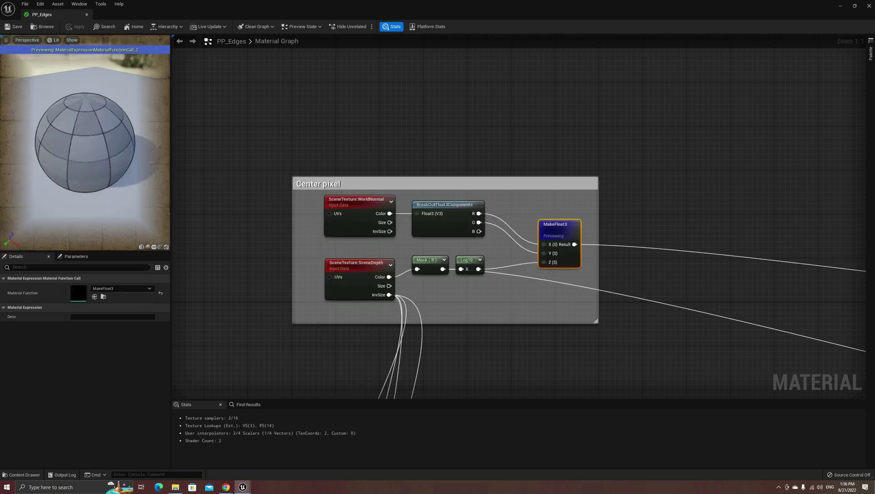
{"action": "mouse_move", "coordinate": [55, 124]}
{"action": "left_mouse_down"}
{"action": "mouse_move", "coordinate": [66, 133]}
{"action": "mouse_move", "coordinate": [58, 133]}
{"action": "left_mouse_up"}
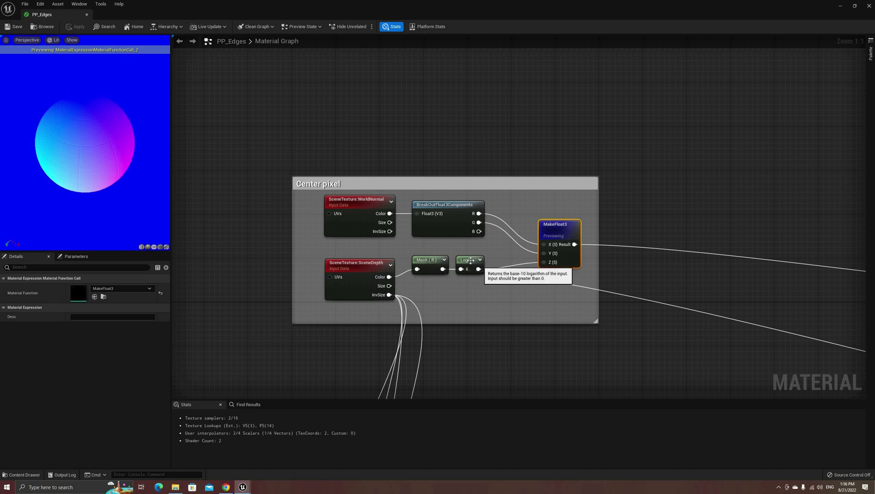
{"action": "left_click_drag", "start_coordinate": [473, 258], "coordinate": [428, 263]}
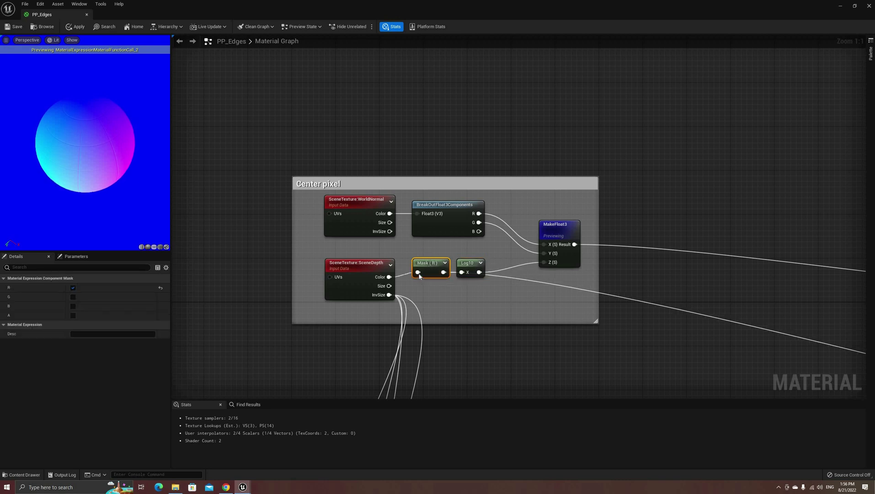
- Connect the Center pixel MakeFloat3 result directly to the PP_Edges Emissive Color input, apply the material and bring up the level
{"action": "right_click_drag", "start_coordinate": [516, 304], "coordinate": [367, 272]}
{"action": "scroll", "coordinate": [367, 272], "scroll_direction": "down", "scroll_amount": 1}
{"action": "scroll", "coordinate": [432, 270], "scroll_direction": "down", "scroll_amount": 1}
{"action": "right_click_drag", "start_coordinate": [431, 269], "coordinate": [272, 213]}
{"action": "scroll", "coordinate": [327, 253], "scroll_direction": "down", "scroll_amount": 2}
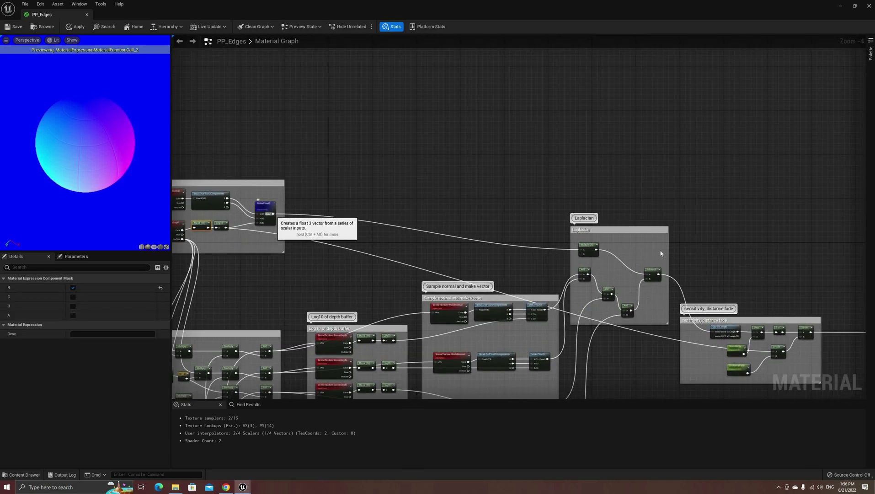
{"action": "left_click_drag", "start_coordinate": [273, 214], "coordinate": [775, 324]}
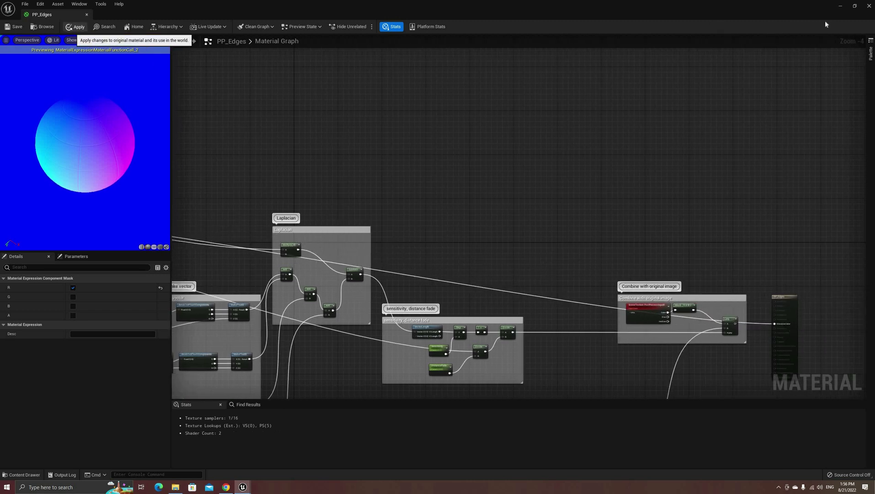
{"action": "left_click", "coordinate": [840, 7]}
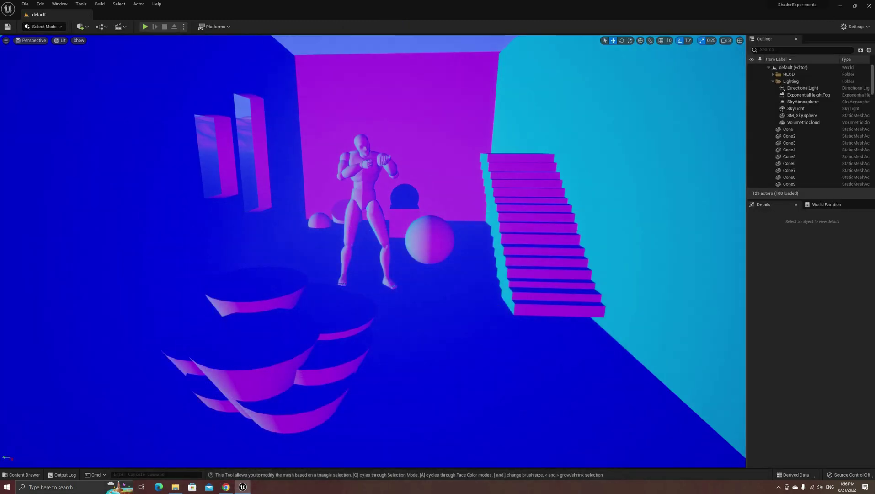
- Fly around the level and examine the combined normal and depth colours on the room, figure, cones and stairs
{"action": "right_click_drag", "start_coordinate": [488, 297], "coordinate": [485, 174]}
{"action": "right_click_drag", "start_coordinate": [339, 236], "coordinate": [439, 279]}
{"action": "key", "text": "s"}
{"action": "key", "text": "a"}
{"action": "right_click_drag", "start_coordinate": [512, 283], "coordinate": [459, 284]}
{"action": "key", "text": "d"}
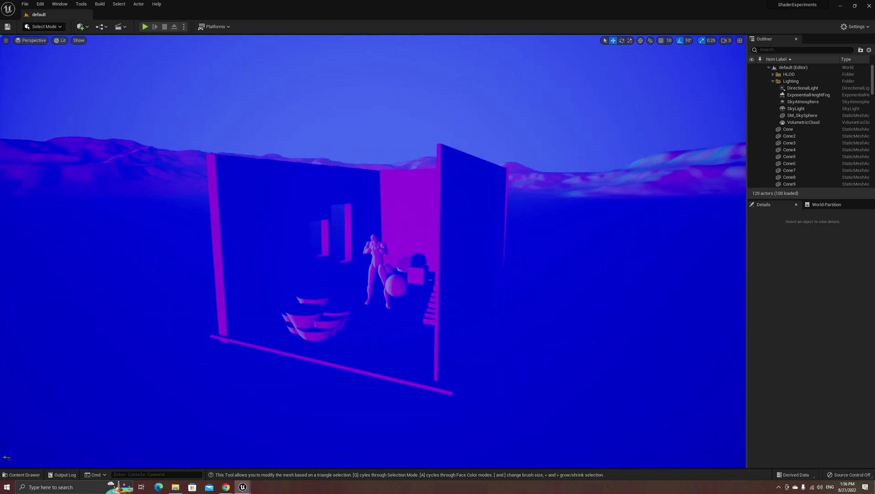
{"action": "key", "text": "a"}
{"action": "right_click_drag", "start_coordinate": [272, 305], "coordinate": [366, 340]}
{"action": "key", "text": "w"}
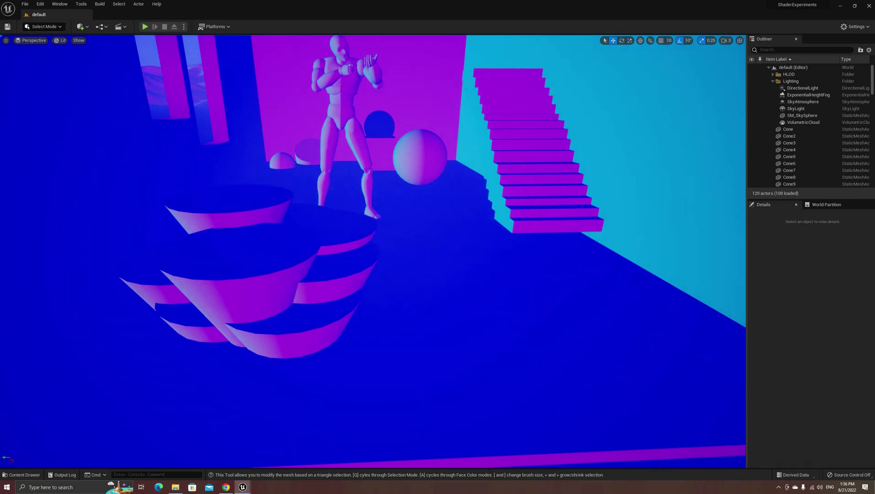
{"action": "right_click_drag", "start_coordinate": [425, 241], "coordinate": [425, 241]}
{"action": "key", "text": "s"}
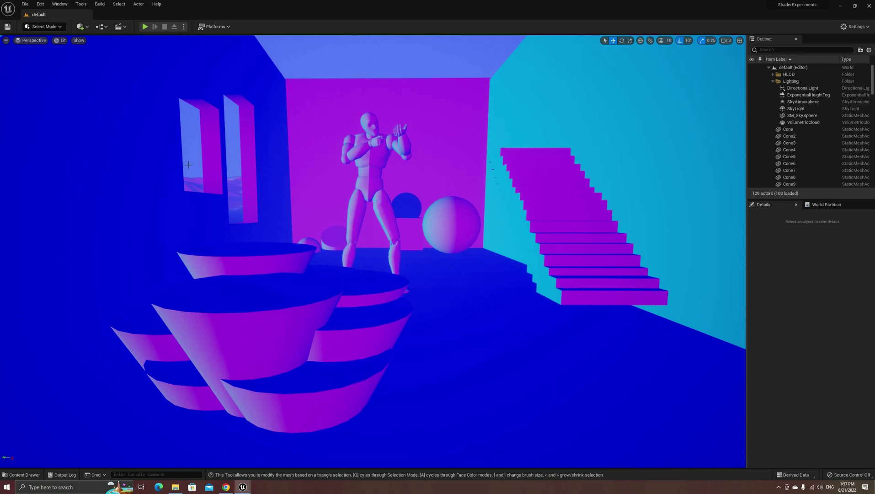
- Return to the PP_Edges material graph and select the MakeFloat3 node in the Center pixel group
{"action": "mouse_move", "coordinate": [244, 488]}
{"action": "left_click", "coordinate": [276, 451]}
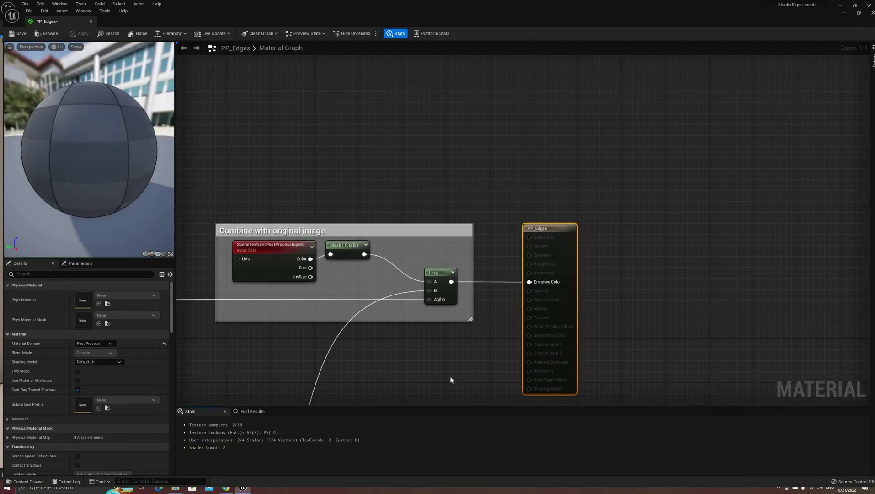
{"action": "scroll", "coordinate": [450, 376], "scroll_direction": "down", "scroll_amount": 2}
{"action": "right_click_drag", "start_coordinate": [457, 332], "coordinate": [525, 251]}
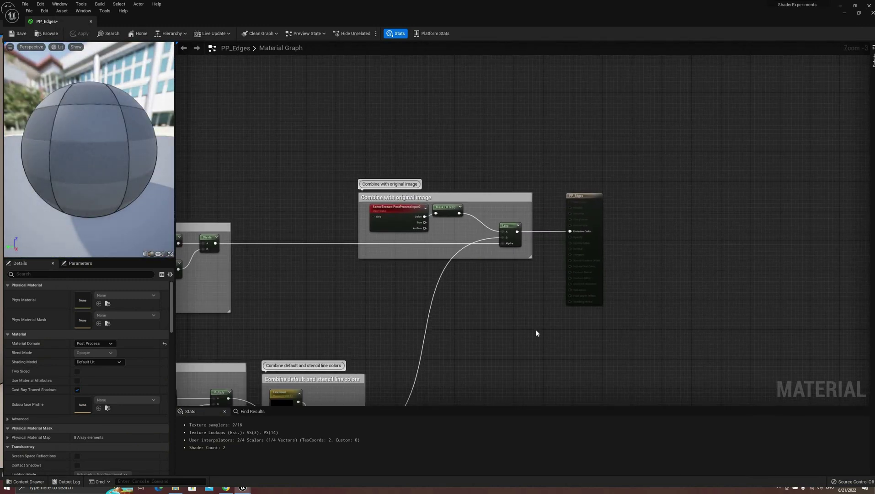
{"action": "right_click_drag", "start_coordinate": [443, 318], "coordinate": [596, 322]}
{"action": "right_click_drag", "start_coordinate": [365, 307], "coordinate": [592, 335]}
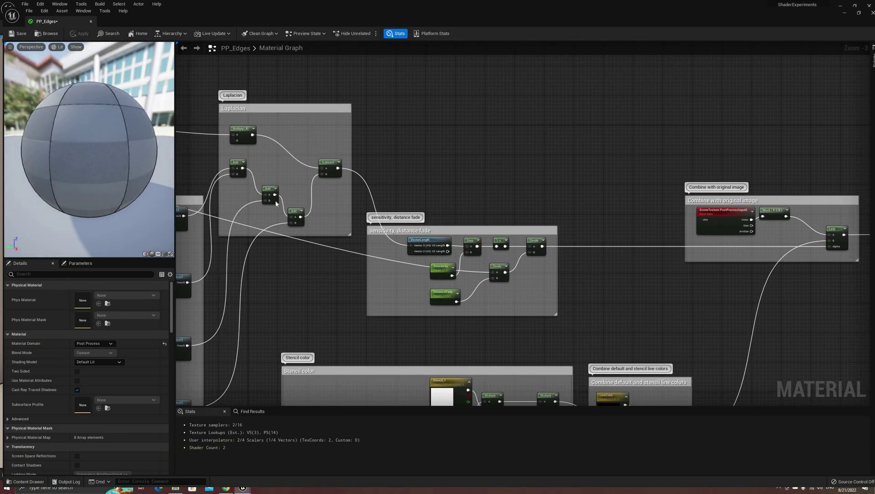
{"action": "mouse_move", "coordinate": [275, 202]}
{"action": "right_mouse_down"}
{"action": "mouse_move", "coordinate": [527, 228]}
{"action": "mouse_move", "coordinate": [484, 267]}
{"action": "mouse_move", "coordinate": [537, 283]}
{"action": "right_mouse_up"}
{"action": "right_click_drag", "start_coordinate": [270, 269], "coordinate": [428, 287]}
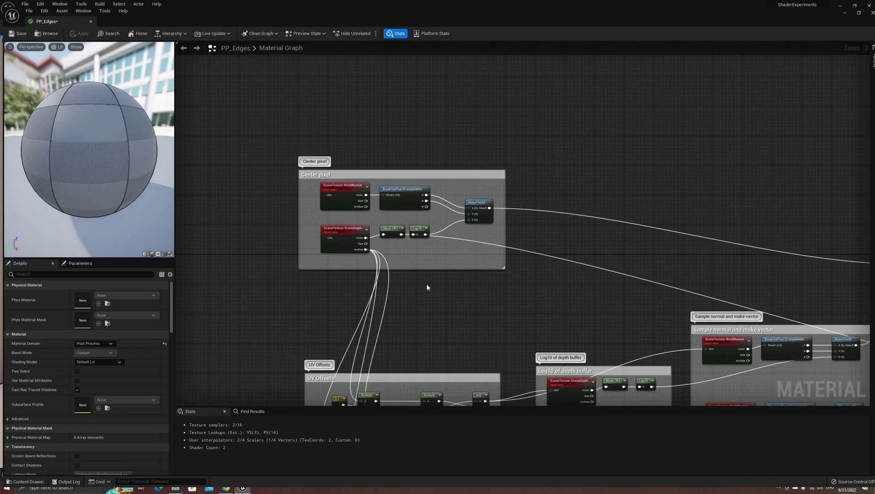
{"action": "scroll", "coordinate": [527, 172], "scroll_direction": "up", "scroll_amount": 3}
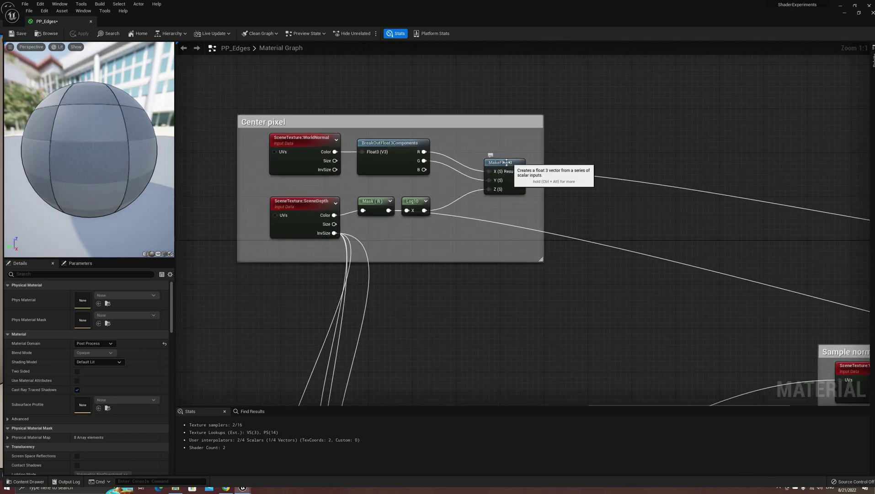
{"action": "left_click", "coordinate": [507, 163]}
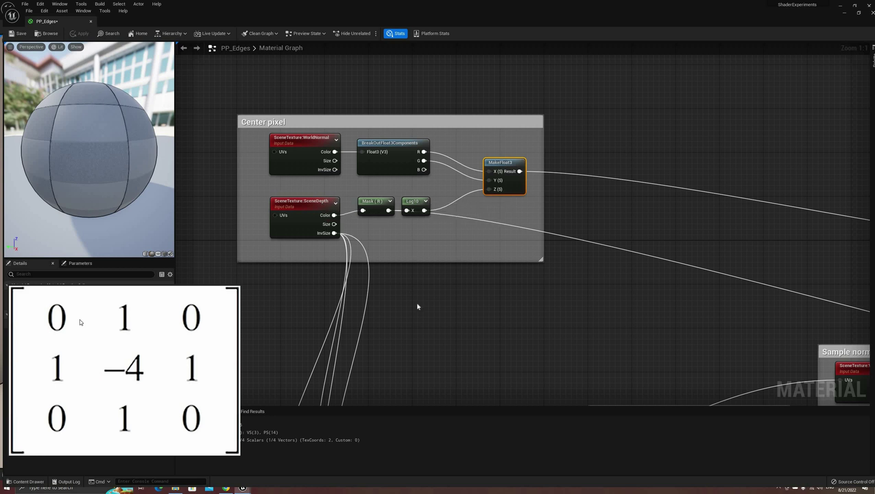
- Inspect the four two-component constants in the UV Offsets group that define the neighbouring pixel directions
{"action": "scroll", "coordinate": [417, 310], "scroll_direction": "down", "scroll_amount": 1}
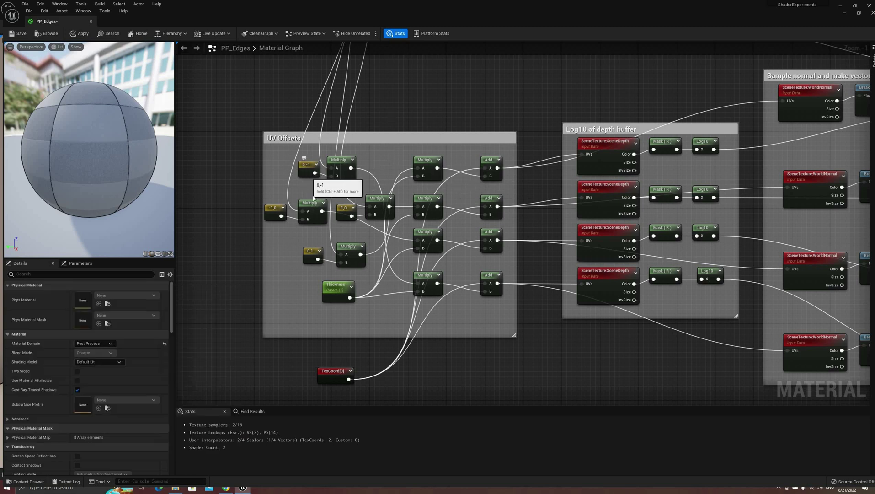
{"action": "left_click", "coordinate": [306, 174]}
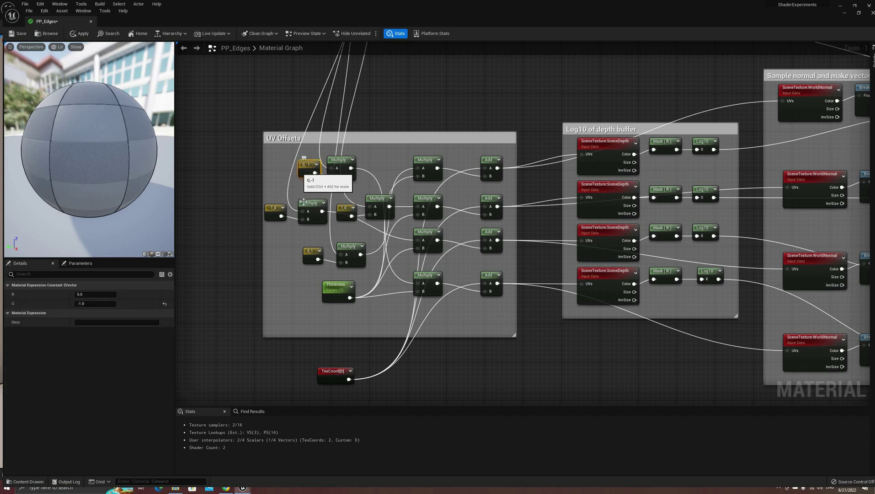
{"action": "right_click_drag", "start_coordinate": [274, 219], "coordinate": [317, 230]}
{"action": "scroll", "coordinate": [317, 230], "scroll_direction": "up", "scroll_amount": 1}
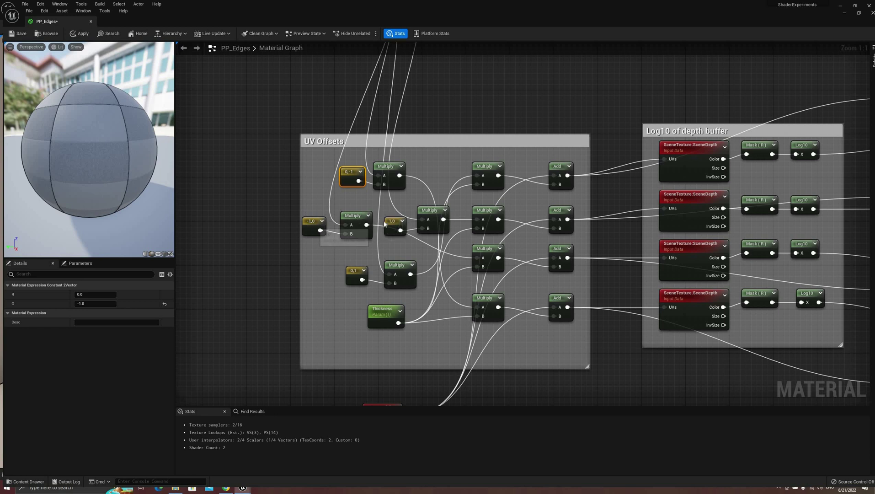
{"action": "left_click", "coordinate": [312, 224]}
{"action": "left_click", "coordinate": [394, 223]}
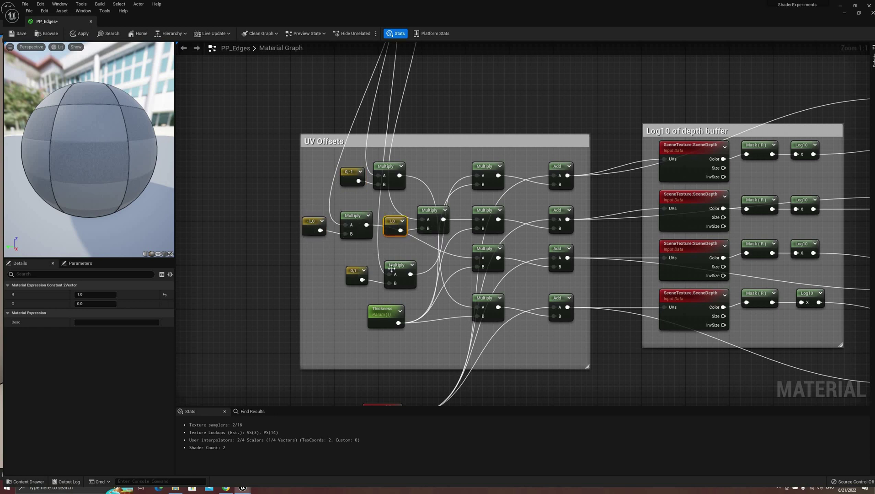
{"action": "left_click", "coordinate": [354, 271]}
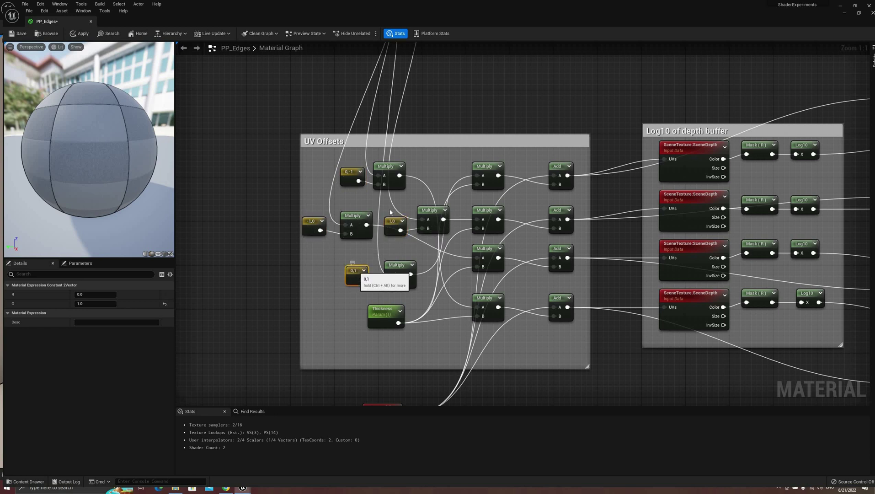
- Trace the multiplication of the 0,-1 offset back to the InvSize output of the Center pixel SceneDepth node
{"action": "left_click", "coordinate": [386, 175]}
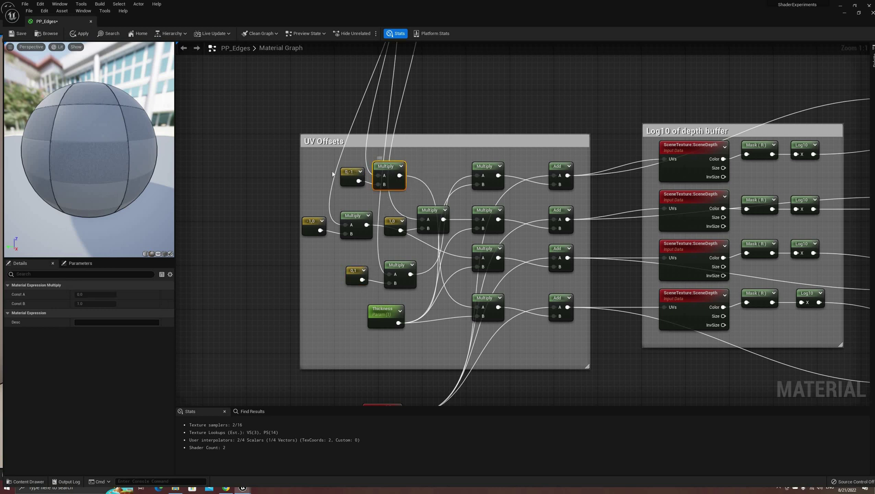
{"action": "left_click_drag", "start_coordinate": [352, 174], "coordinate": [329, 175]}
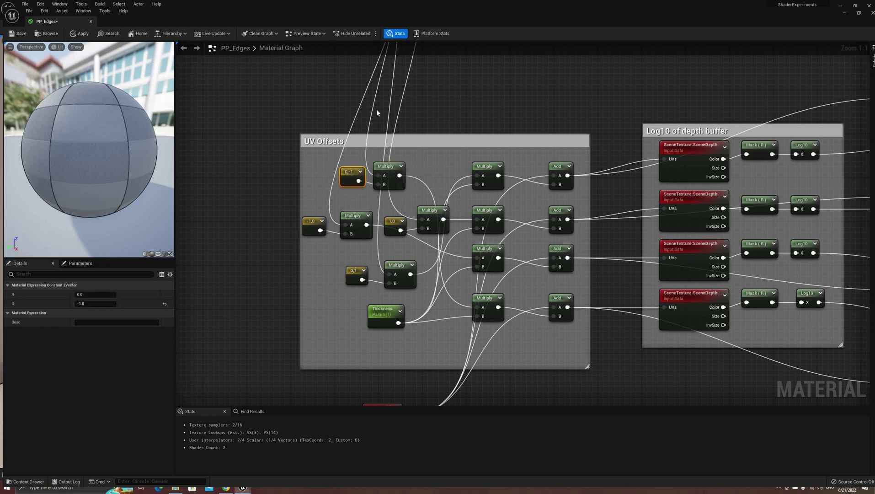
{"action": "left_click", "coordinate": [388, 170]}
{"action": "right_click_drag", "start_coordinate": [391, 131], "coordinate": [392, 162]}
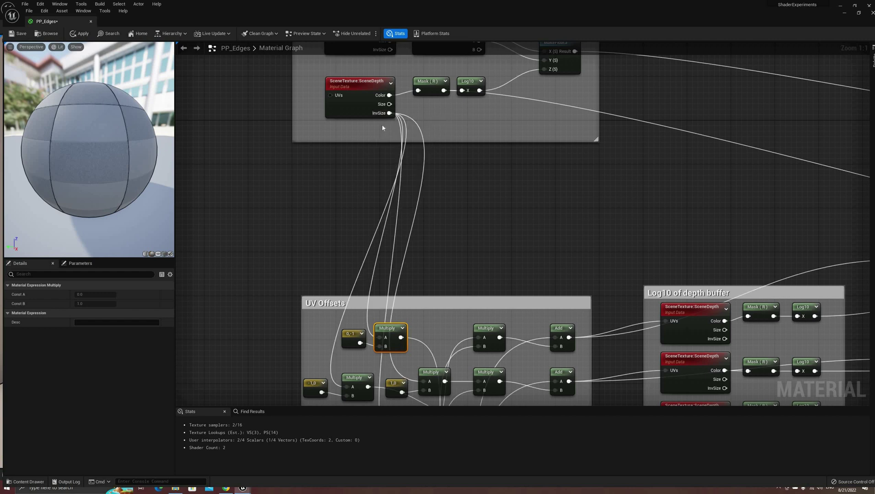
{"action": "right_click_drag", "start_coordinate": [352, 223], "coordinate": [365, 95]}
{"action": "right_click_drag", "start_coordinate": [307, 235], "coordinate": [268, 198]}
{"action": "scroll", "coordinate": [265, 249], "scroll_direction": "down", "scroll_amount": 1}
{"action": "right_click_drag", "start_coordinate": [263, 251], "coordinate": [254, 322]}
{"action": "left_click", "coordinate": [254, 323]}
{"action": "scroll", "coordinate": [409, 352], "scroll_direction": "up", "scroll_amount": 1}
{"action": "right_click_drag", "start_coordinate": [408, 352], "coordinate": [406, 297]}
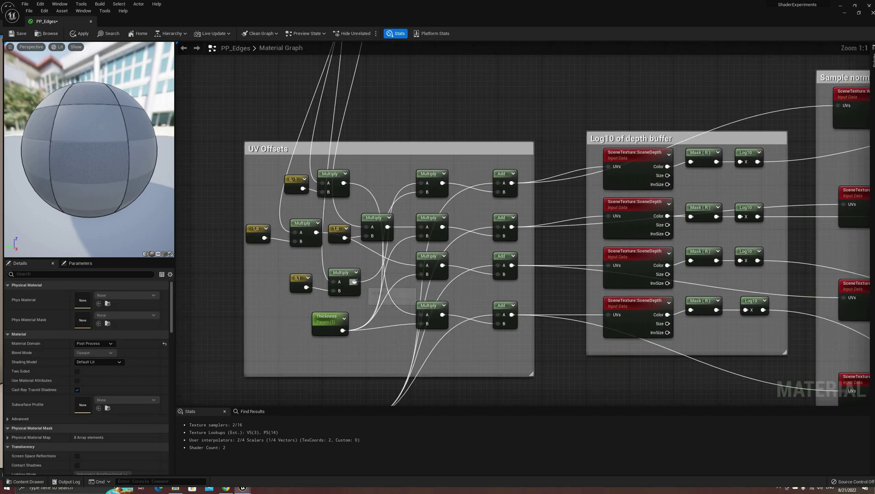
- Select the Thickness parameter in the UV Offsets group and try a default value of 2
{"action": "left_click", "coordinate": [429, 176]}
{"action": "left_click", "coordinate": [330, 319]}
{"action": "left_click_drag", "start_coordinate": [331, 319], "coordinate": [336, 320]}
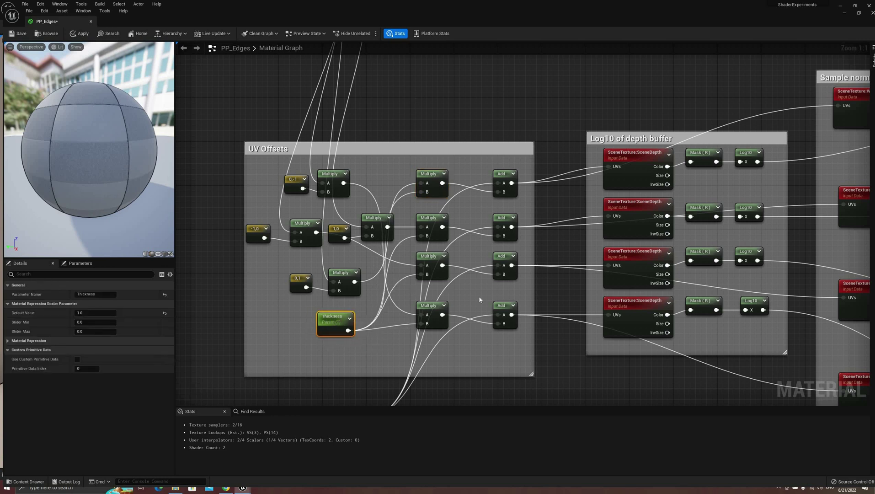
{"action": "left_click", "coordinate": [106, 314]}
{"action": "type", "text": "2"}
{"action": "key", "text": "Return"}
{"action": "key", "text": "Return"}
{"action": "key", "text": "Return"}
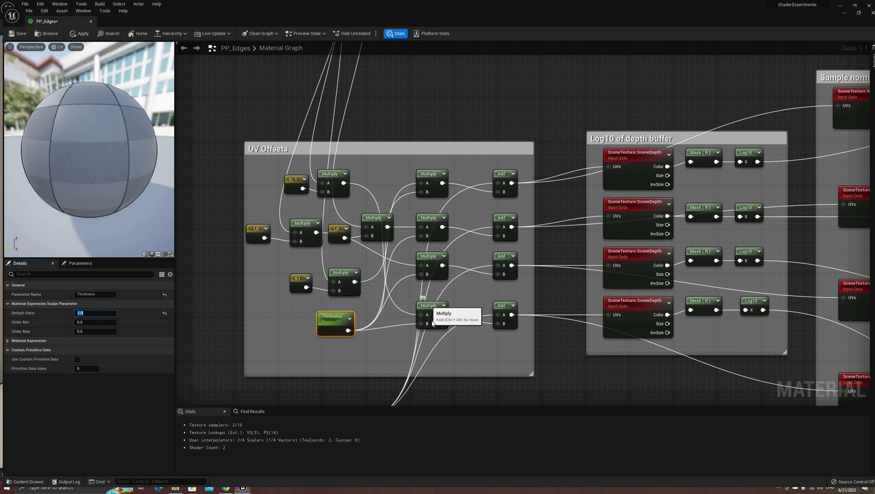
- Inspect the lowest Multiply and Add nodes in the UV Offsets group and the TexCoord[0] node feeding the additions
{"action": "left_click", "coordinate": [432, 306]}
{"action": "right_click_drag", "start_coordinate": [433, 311], "coordinate": [451, 190]}
{"action": "left_click", "coordinate": [520, 182]}
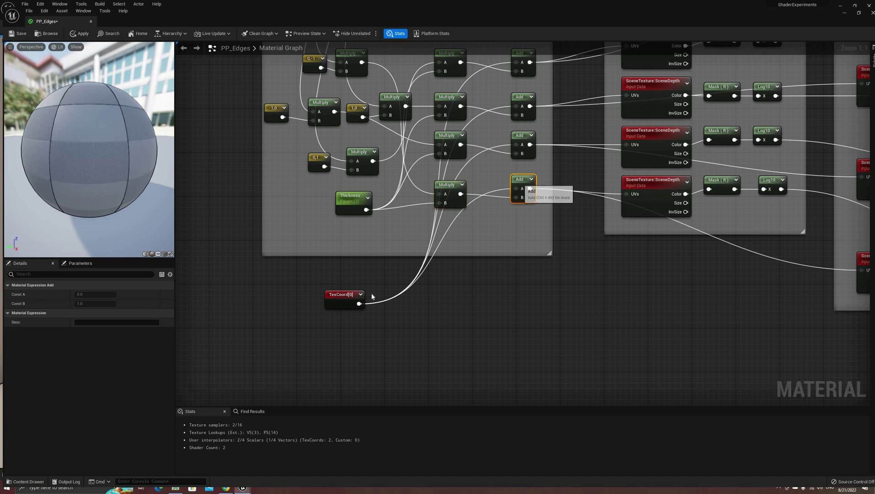
{"action": "left_click", "coordinate": [341, 296]}
{"action": "right_click_drag", "start_coordinate": [384, 267], "coordinate": [377, 287]}
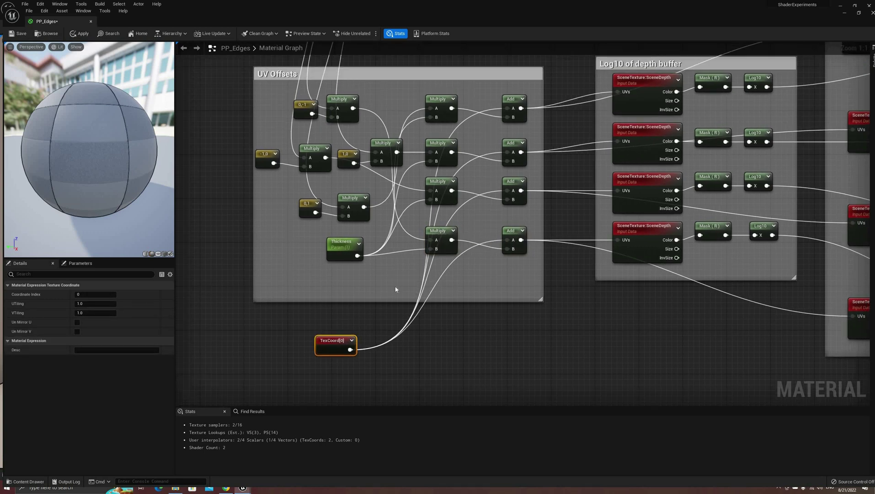
{"action": "right_click_drag", "start_coordinate": [393, 337], "coordinate": [363, 356]}
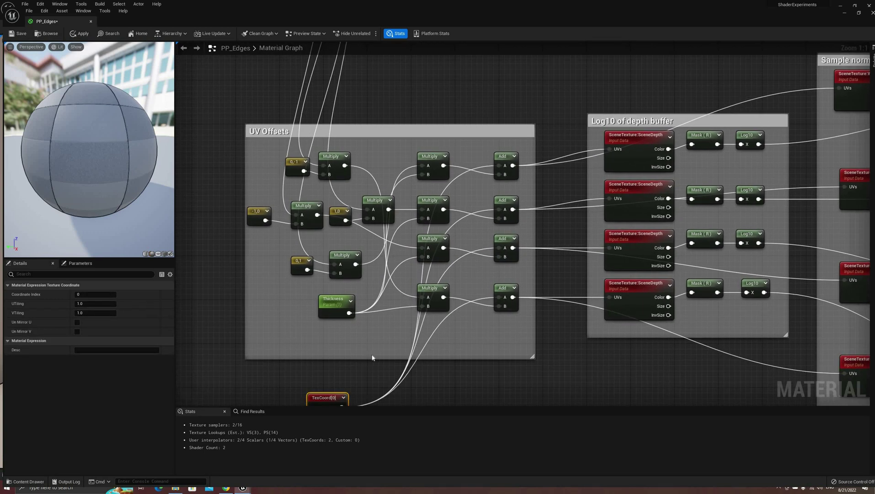
- Examine how the UV offsets feed the Log10 of depth buffer and Sample normal and make vector groups
{"action": "right_click_drag", "start_coordinate": [604, 154], "coordinate": [318, 178]}
{"action": "scroll", "coordinate": [293, 178], "scroll_direction": "down", "scroll_amount": 1}
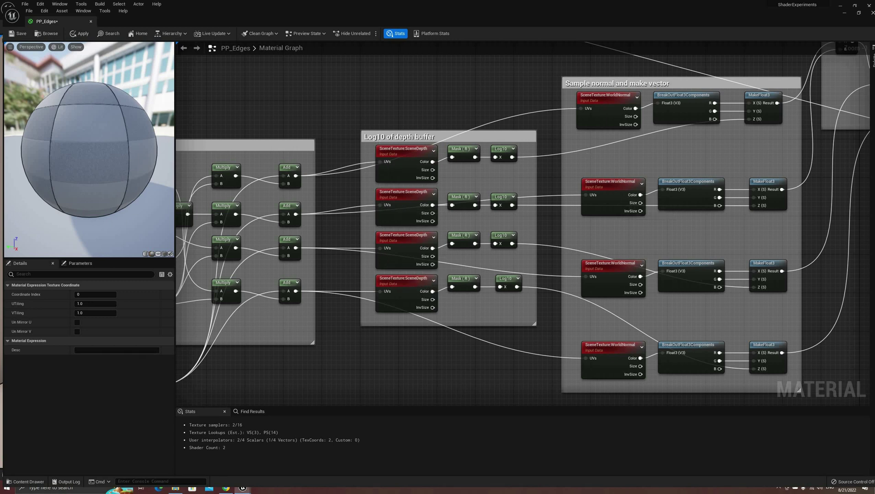
{"action": "right_click_drag", "start_coordinate": [665, 146], "coordinate": [562, 150]}
{"action": "right_click_drag", "start_coordinate": [337, 194], "coordinate": [640, 437]}
{"action": "right_click_drag", "start_coordinate": [280, 475], "coordinate": [257, 230]}
{"action": "right_click_drag", "start_coordinate": [623, 170], "coordinate": [287, 188]}
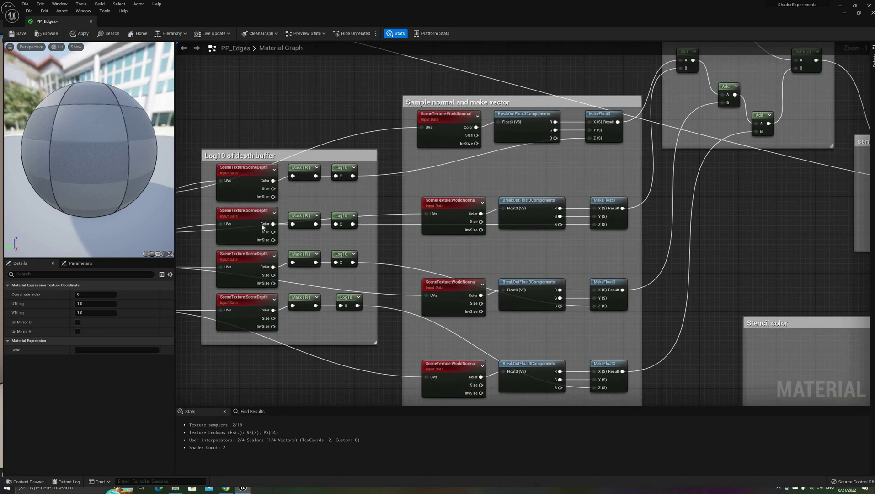
- Trace the Center pixel vector and the sampled normal vectors into the inputs of the Laplacian group
{"action": "right_click_drag", "start_coordinate": [606, 114], "coordinate": [532, 147]}
{"action": "right_click_drag", "start_coordinate": [544, 297], "coordinate": [496, 246]}
{"action": "right_click_drag", "start_coordinate": [352, 48], "coordinate": [403, 158]}
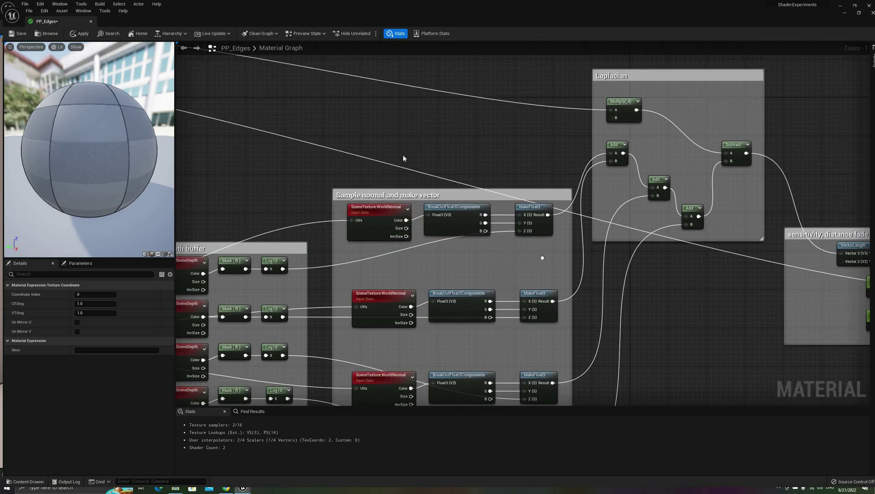
{"action": "right_click_drag", "start_coordinate": [197, 56], "coordinate": [267, 112]}
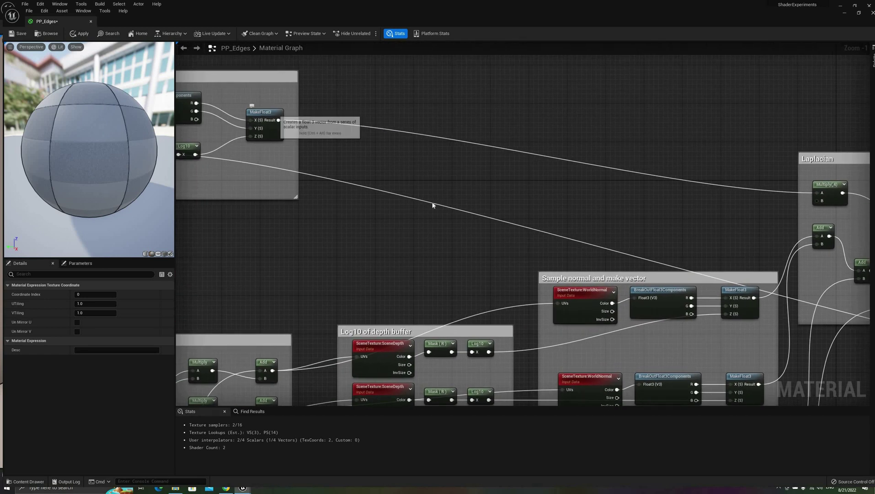
{"action": "right_click_drag", "start_coordinate": [495, 146], "coordinate": [375, 75]}
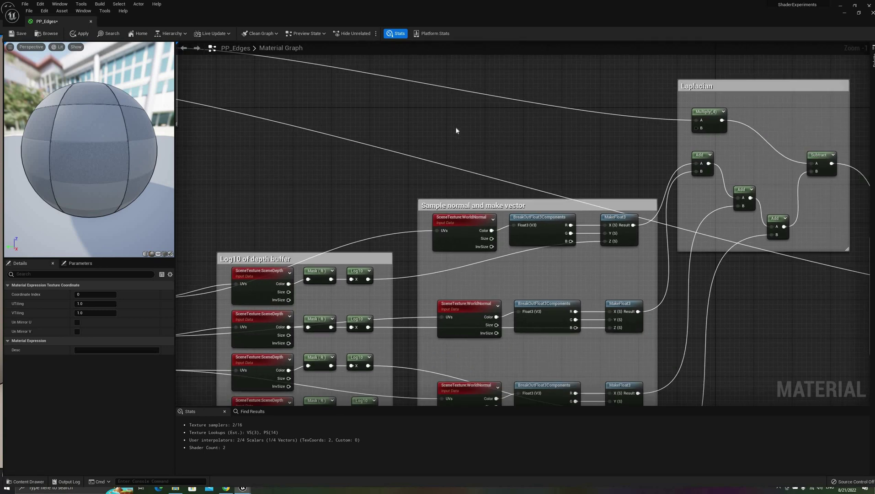
{"action": "right_click_drag", "start_coordinate": [594, 180], "coordinate": [423, 170]}
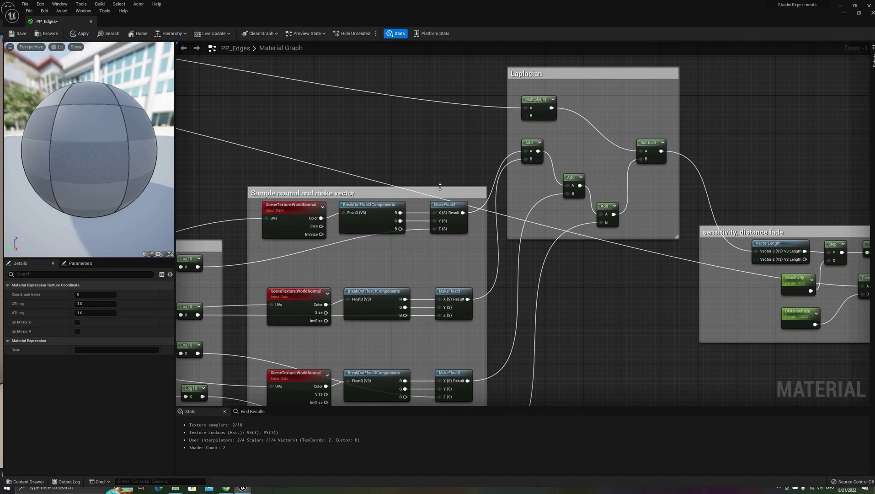
{"action": "right_click_drag", "start_coordinate": [476, 190], "coordinate": [452, 146]}
{"action": "right_click_drag", "start_coordinate": [604, 126], "coordinate": [494, 241]}
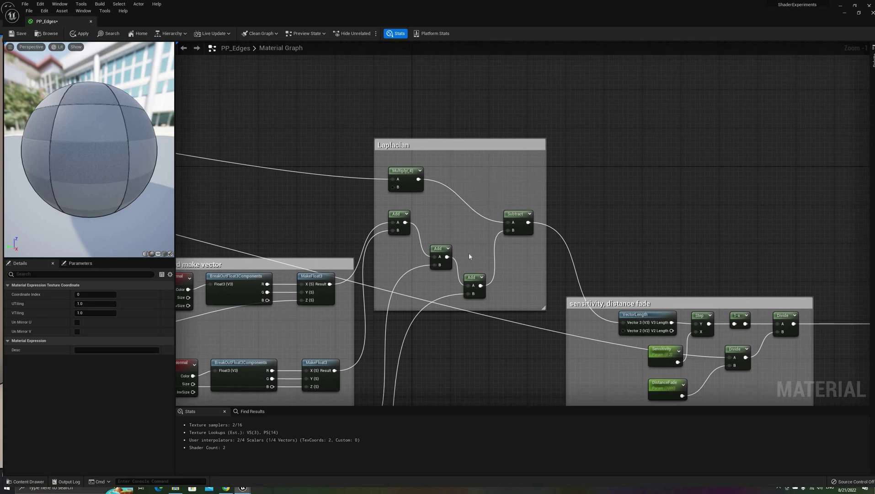
- Examine how the Laplacian group sums the neighbour samples and subtracts them from the multiplied Center pixel vector
{"action": "right_click_drag", "start_coordinate": [407, 204], "coordinate": [395, 173]}
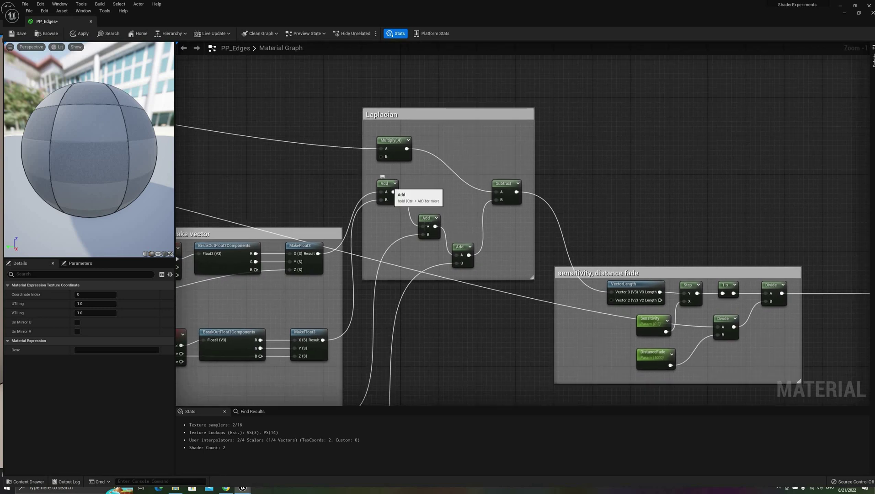
{"action": "right_click_drag", "start_coordinate": [461, 257], "coordinate": [533, 93]}
{"action": "right_click_drag", "start_coordinate": [402, 155], "coordinate": [348, 291]}
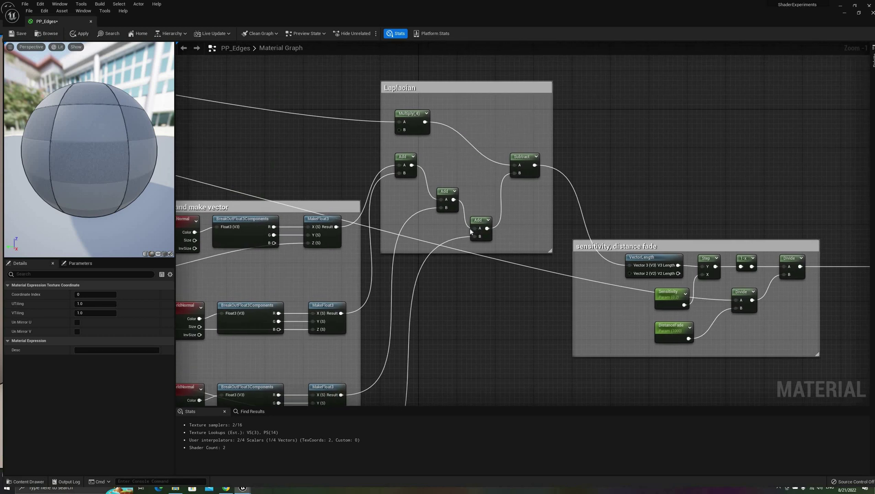
{"action": "right_click_drag", "start_coordinate": [452, 221], "coordinate": [632, 301]}
{"action": "right_click_drag", "start_coordinate": [307, 179], "coordinate": [453, 194]}
{"action": "right_click_drag", "start_coordinate": [189, 157], "coordinate": [243, 163]}
{"action": "right_click_drag", "start_coordinate": [803, 236], "coordinate": [407, 201]}
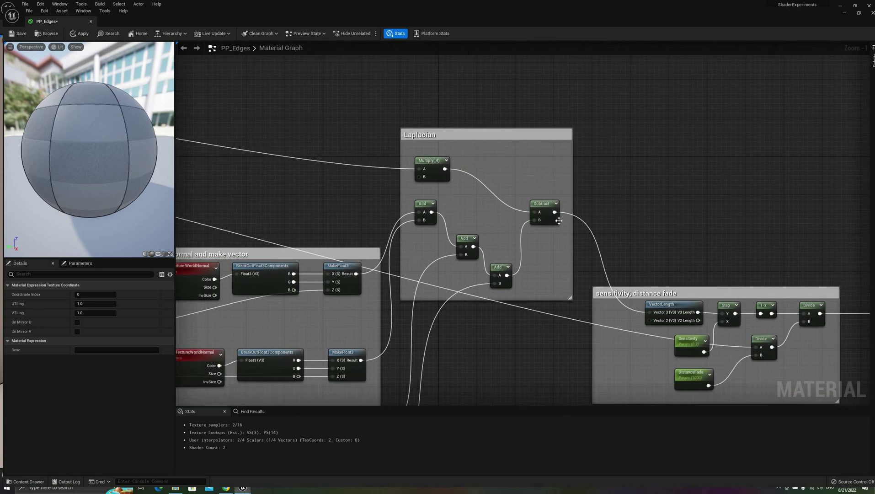
{"action": "right_click_drag", "start_coordinate": [599, 185], "coordinate": [576, 147]}
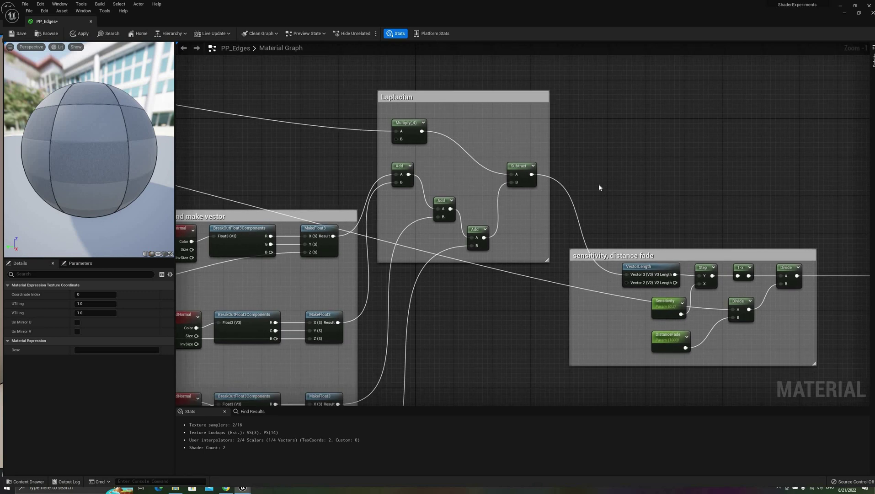
- Preview the Subtract node of the Laplacian group and inspect its edge output on the preview sphere
{"action": "scroll", "coordinate": [598, 184], "scroll_direction": "down", "scroll_amount": 1}
{"action": "right_click_drag", "start_coordinate": [598, 184], "coordinate": [392, 180]}
{"action": "scroll", "coordinate": [476, 178], "scroll_direction": "down", "scroll_amount": 1}
{"action": "right_click_drag", "start_coordinate": [477, 179], "coordinate": [410, 195]}
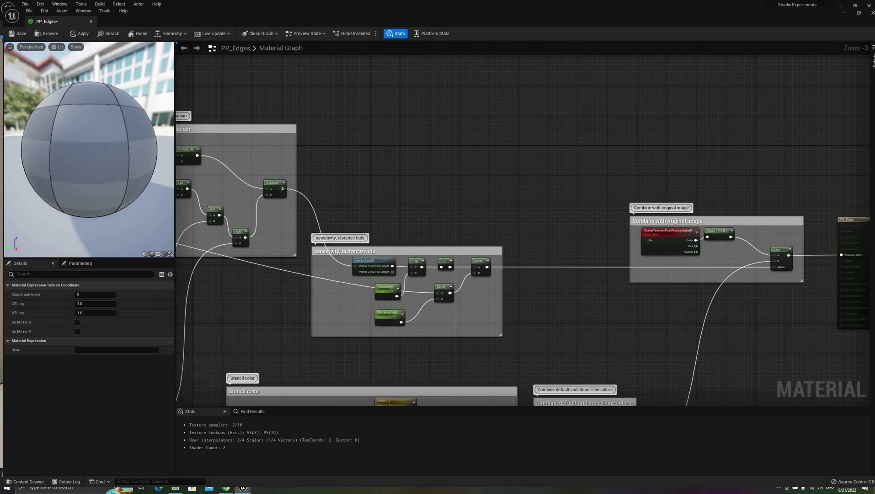
{"action": "right_click", "coordinate": [275, 184]}
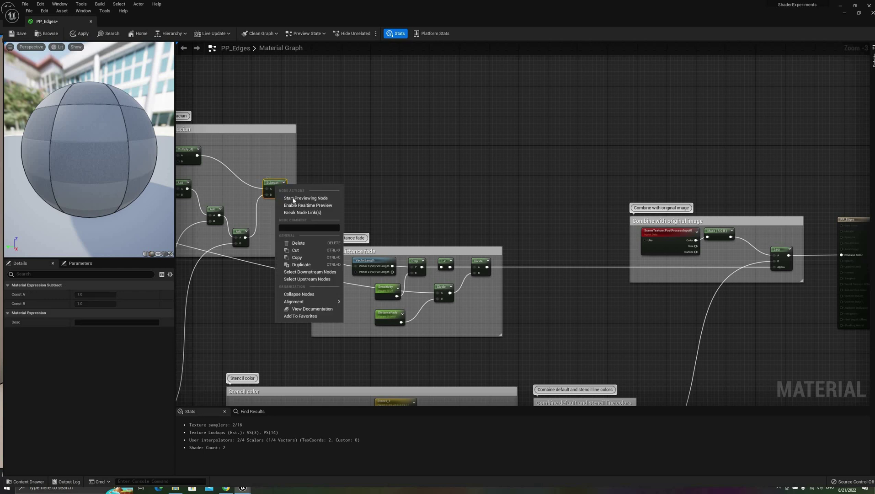
{"action": "left_click", "coordinate": [302, 275]}
{"action": "mouse_move", "coordinate": [89, 151]}
{"action": "left_mouse_down"}
{"action": "mouse_move", "coordinate": [115, 183]}
{"action": "mouse_move", "coordinate": [93, 153]}
{"action": "left_mouse_up"}
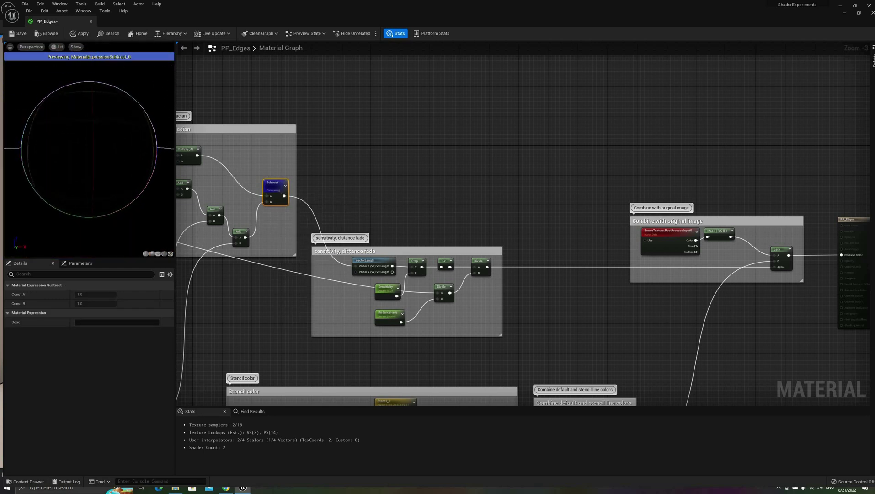
{"action": "right_click_drag", "start_coordinate": [435, 121], "coordinate": [503, 31]}
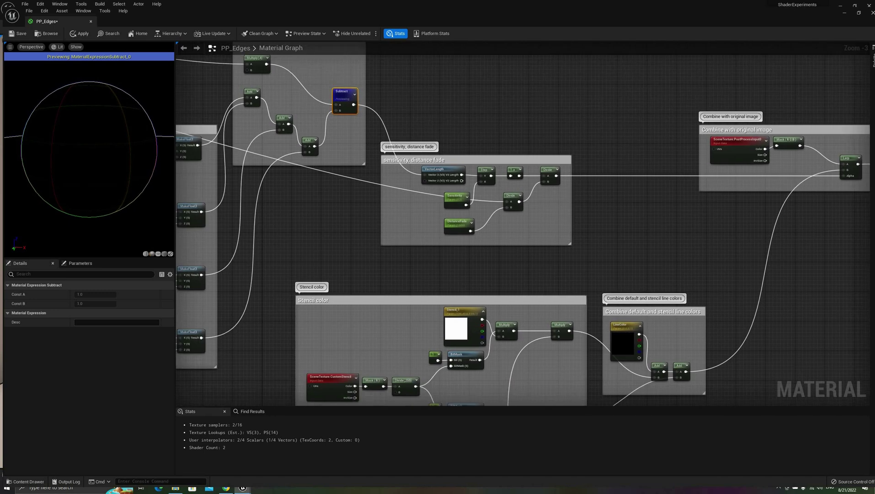
{"action": "scroll", "coordinate": [82, 151], "scroll_direction": "up", "scroll_amount": 3}
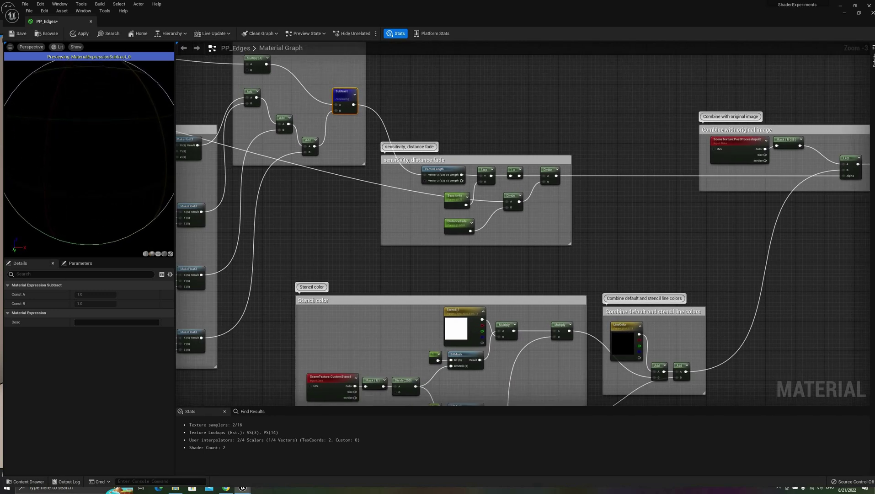
{"action": "scroll", "coordinate": [65, 153], "scroll_direction": "down", "scroll_amount": 3}
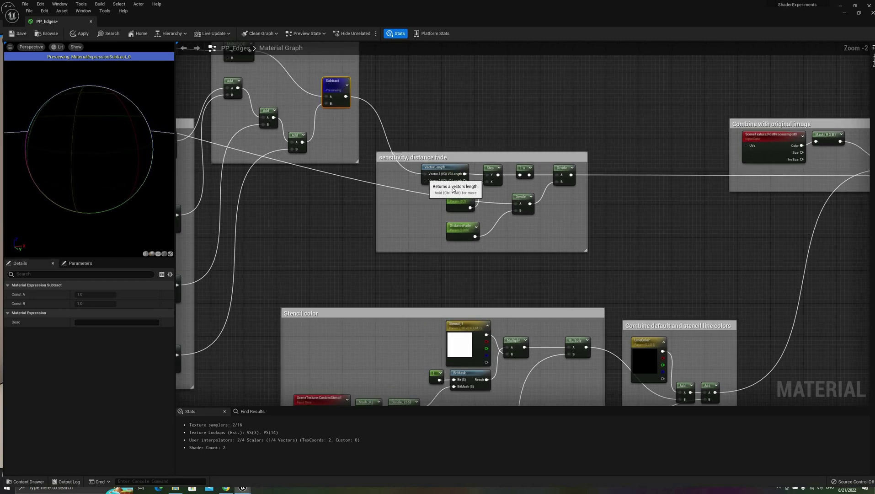
- Inspect the VectorLength node in the sensitivity, distance fade group and preview the Step node
{"action": "scroll", "coordinate": [436, 191], "scroll_direction": "up", "scroll_amount": 3}
{"action": "right_click_drag", "start_coordinate": [457, 167], "coordinate": [367, 191]}
{"action": "left_click", "coordinate": [355, 189]}
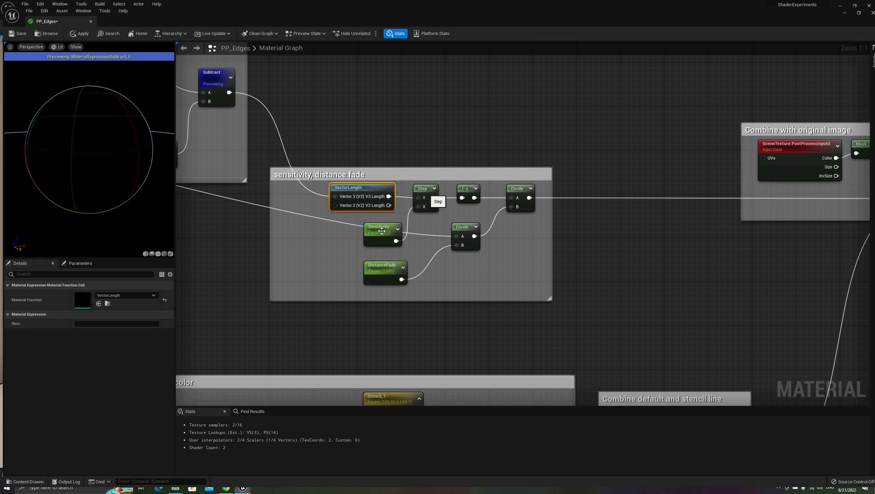
{"action": "right_click", "coordinate": [424, 191]}
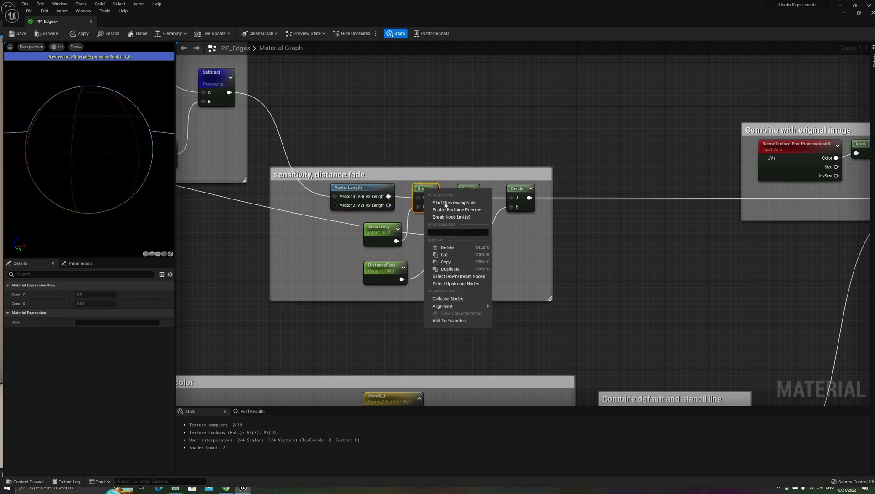
{"action": "left_click", "coordinate": [455, 202]}
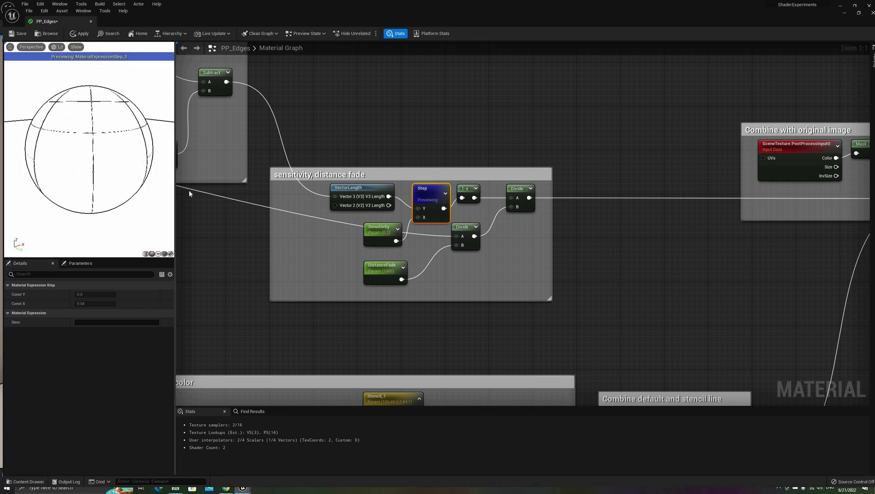
- Try lower default values such as 0.1 and 0.01 for the Sensitivity parameter and inspect the lines on the preview sphere
{"action": "left_click", "coordinate": [382, 229]}
{"action": "left_click", "coordinate": [99, 312]}
{"action": "type", "text": "0.1"}
{"action": "key", "text": "Return"}
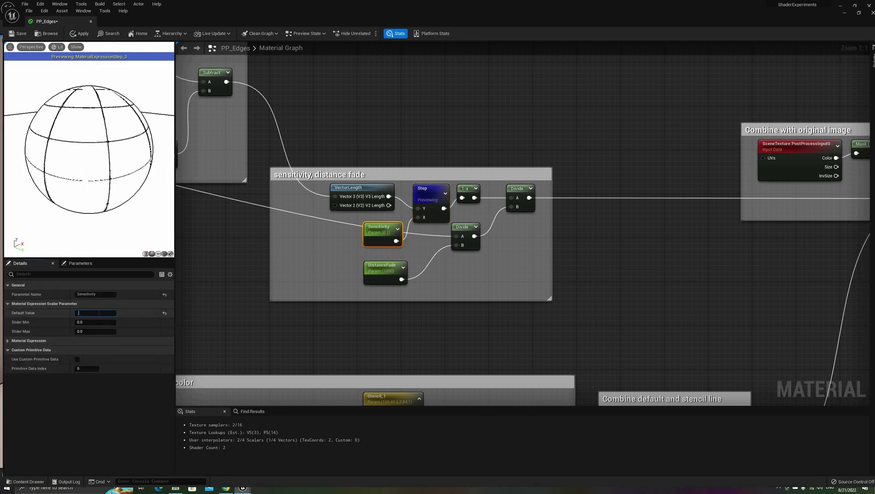
{"action": "type", "text": "0.06"}
{"action": "key", "text": "Return"}
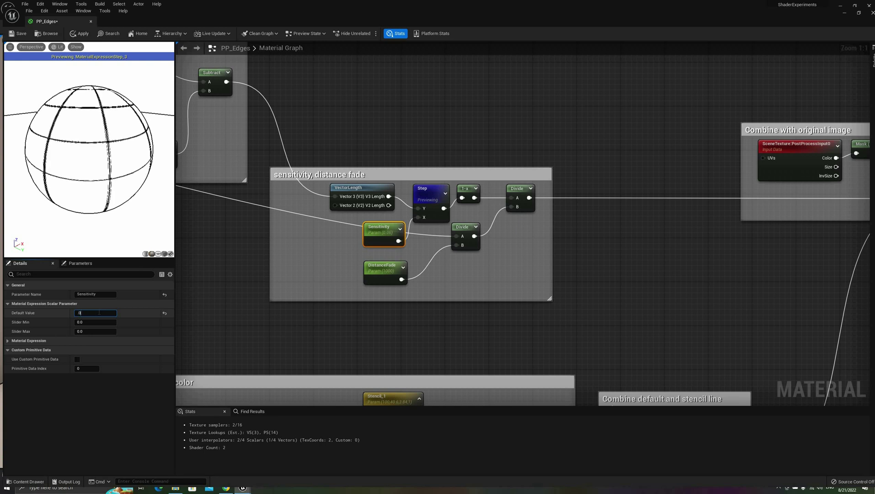
{"action": "type", "text": "0.01"}
{"action": "key", "text": "Return"}
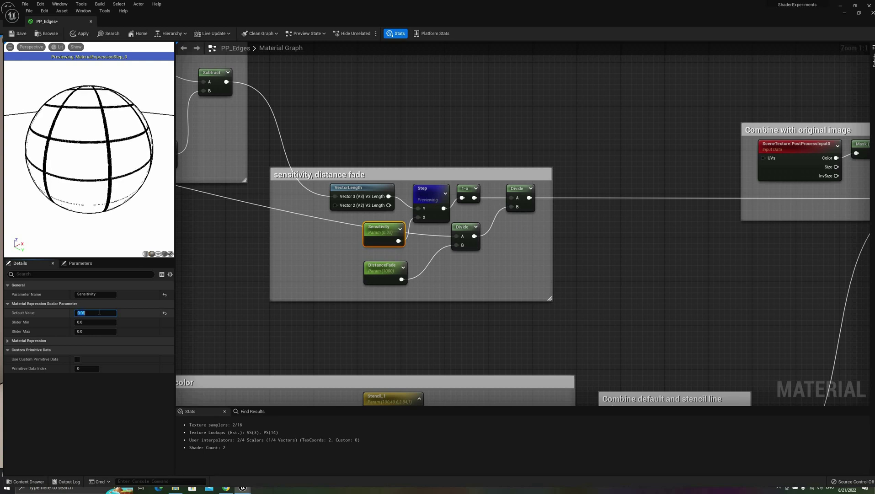
{"action": "right_click_drag", "start_coordinate": [108, 196], "coordinate": [108, 189]}
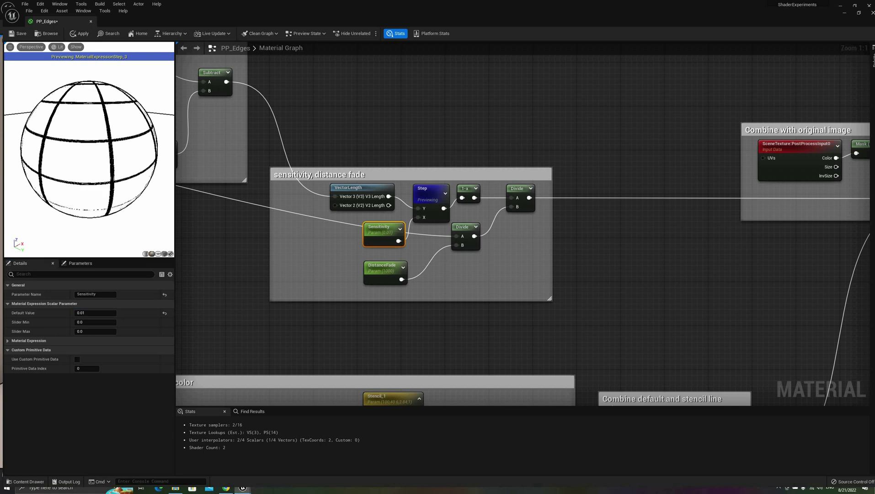
{"action": "scroll", "coordinate": [89, 151], "scroll_direction": "up", "scroll_amount": 4}
{"action": "scroll", "coordinate": [89, 151], "scroll_direction": "up", "scroll_amount": 3}
- Set the Sensitivity parameter's default value to 0.2 after trying 0.1
{"action": "left_click", "coordinate": [94, 313]}
{"action": "type", "text": "0.1"}
{"action": "key", "text": "Return"}
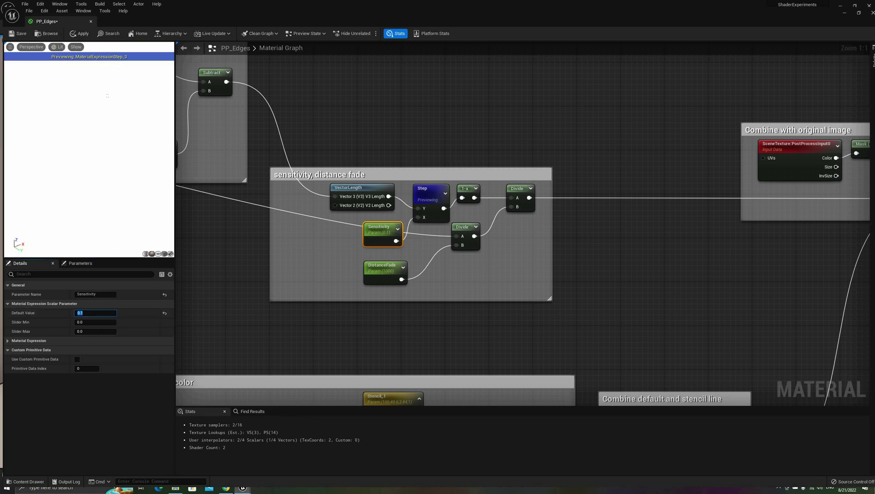
{"action": "key", "text": "BackSpace"}
{"action": "type", "text": "3"}
{"action": "key", "text": "Return"}
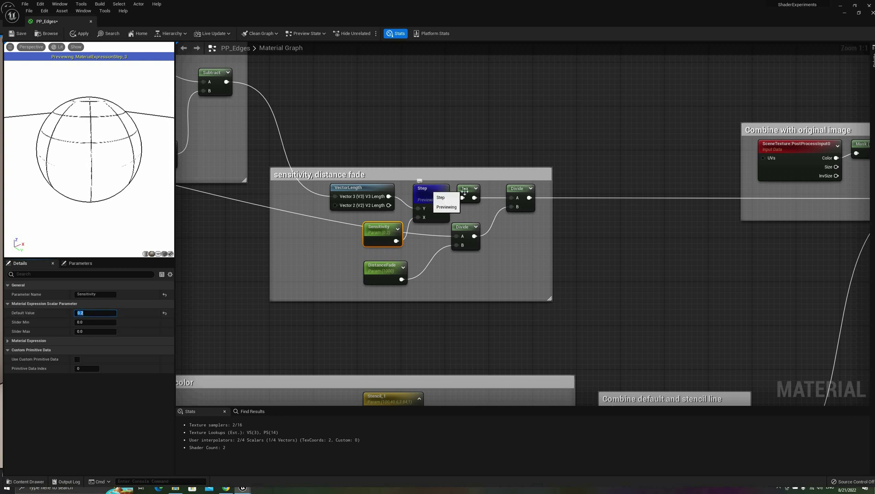
- Preview the 1-x node following the Step node and view the inverted lines from another angle
{"action": "left_click", "coordinate": [432, 197]}
{"action": "left_click", "coordinate": [464, 189]}
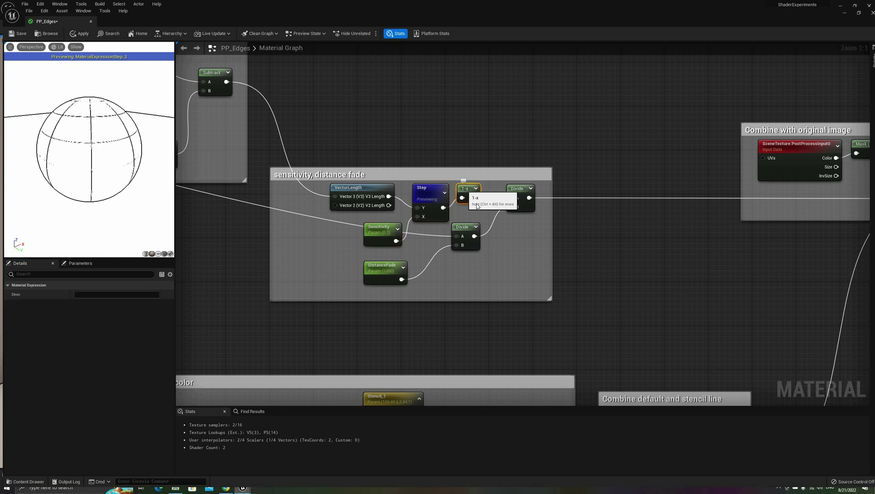
{"action": "right_click", "coordinate": [465, 189]}
{"action": "left_click", "coordinate": [495, 203]}
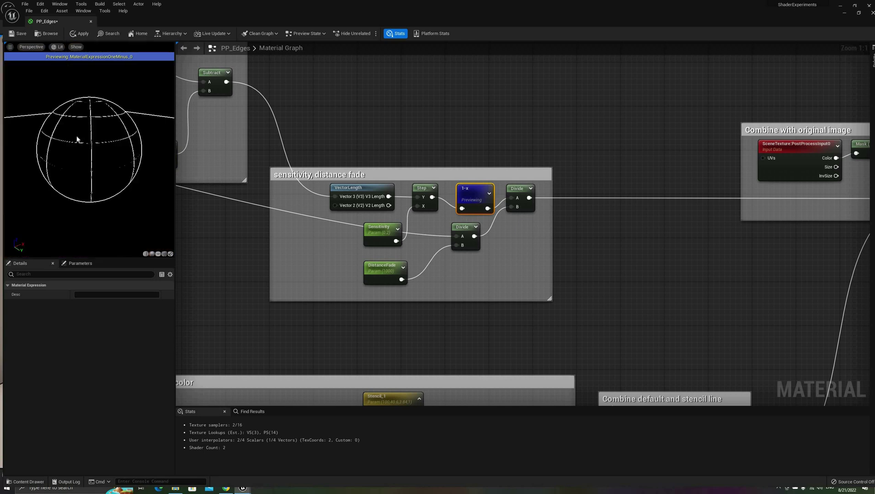
{"action": "left_click_drag", "start_coordinate": [103, 111], "coordinate": [203, 196]}
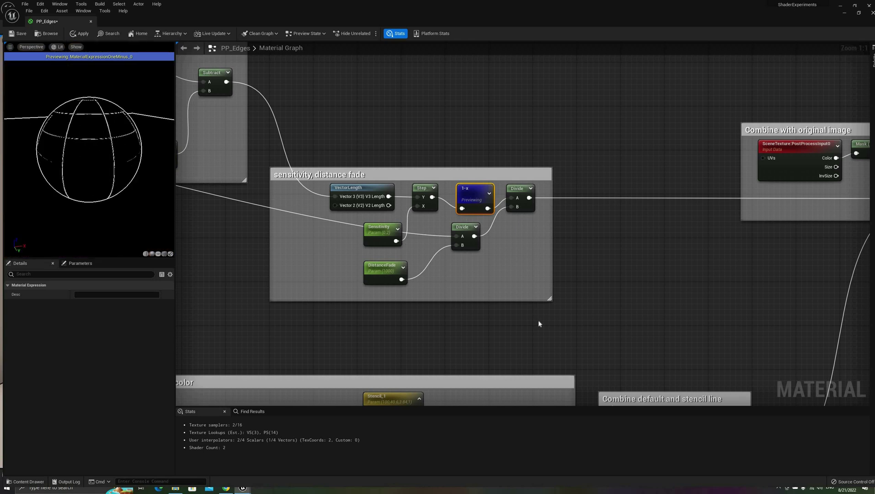
- Trace the distance fade Divide node's A input back to the masked Log10 scene depth in the Center pixel group
{"action": "right_click_drag", "start_coordinate": [473, 316], "coordinate": [420, 311]}
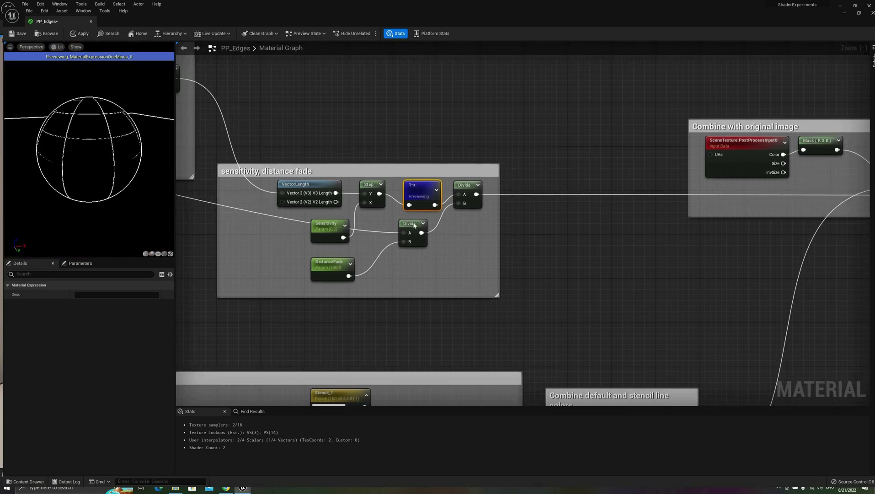
{"action": "left_click", "coordinate": [417, 225]}
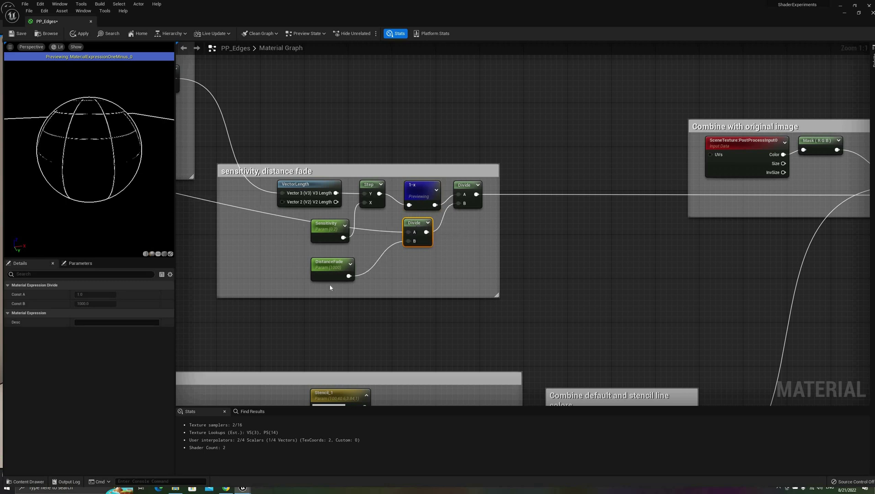
{"action": "scroll", "coordinate": [412, 264], "scroll_direction": "down", "scroll_amount": 1}
{"action": "right_click_drag", "start_coordinate": [412, 264], "coordinate": [633, 305]}
{"action": "right_click_drag", "start_coordinate": [363, 302], "coordinate": [547, 326]}
{"action": "right_click_drag", "start_coordinate": [267, 184], "coordinate": [531, 225]}
{"action": "right_click_drag", "start_coordinate": [322, 191], "coordinate": [537, 233]}
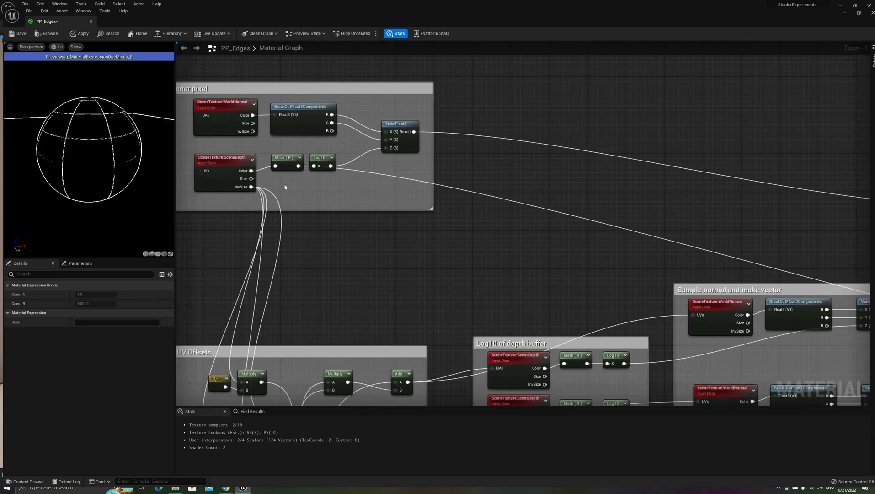
{"action": "left_click", "coordinate": [283, 161]}
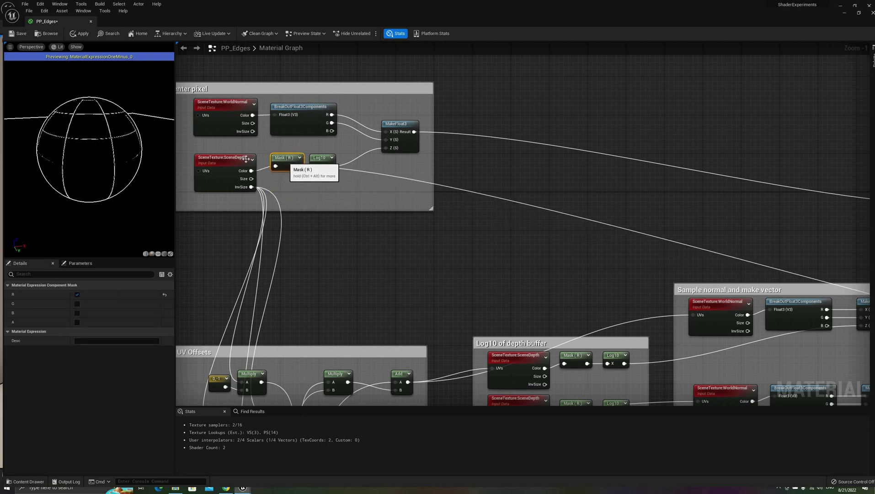
- Follow the depth connection back to the sensitivity, distance fade group and inspect the DistanceFade parameter feeding the Divide nodes
{"action": "right_click_drag", "start_coordinate": [451, 233], "coordinate": [205, 168]}
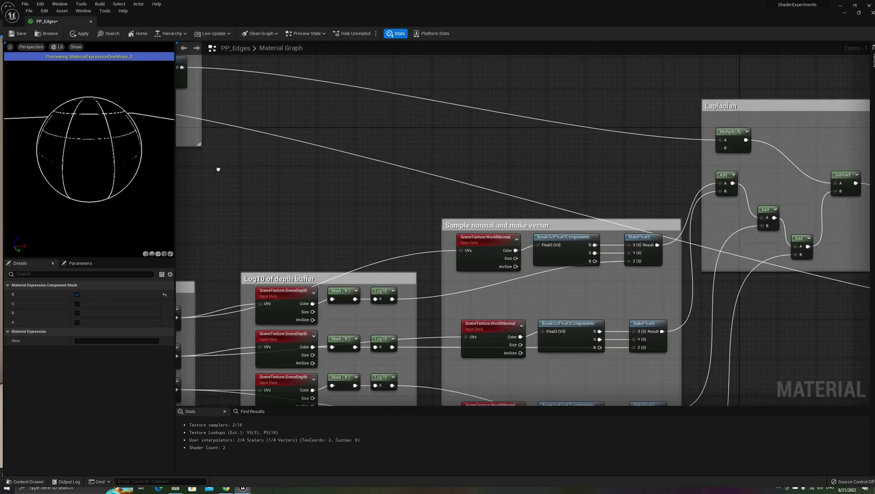
{"action": "right_click_drag", "start_coordinate": [644, 282], "coordinate": [270, 220]}
{"action": "right_click_drag", "start_coordinate": [583, 318], "coordinate": [421, 310]}
{"action": "scroll", "coordinate": [521, 297], "scroll_direction": "up", "scroll_amount": 1}
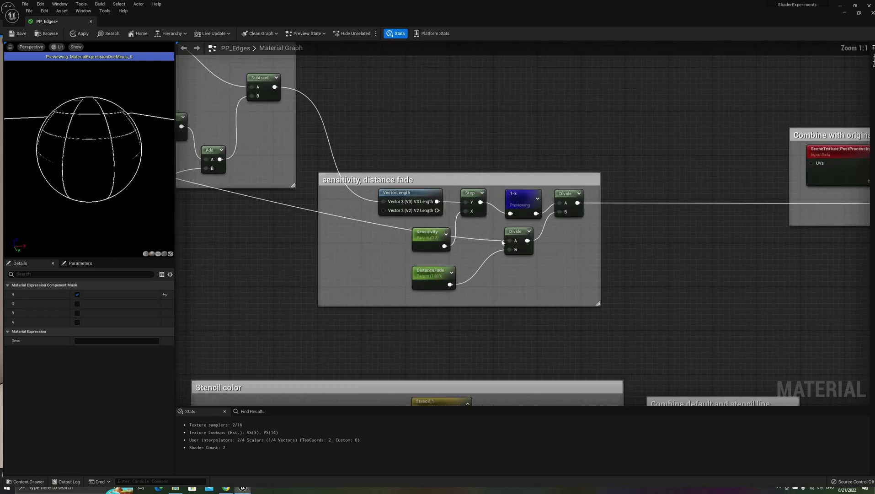
{"action": "left_click", "coordinate": [436, 275]}
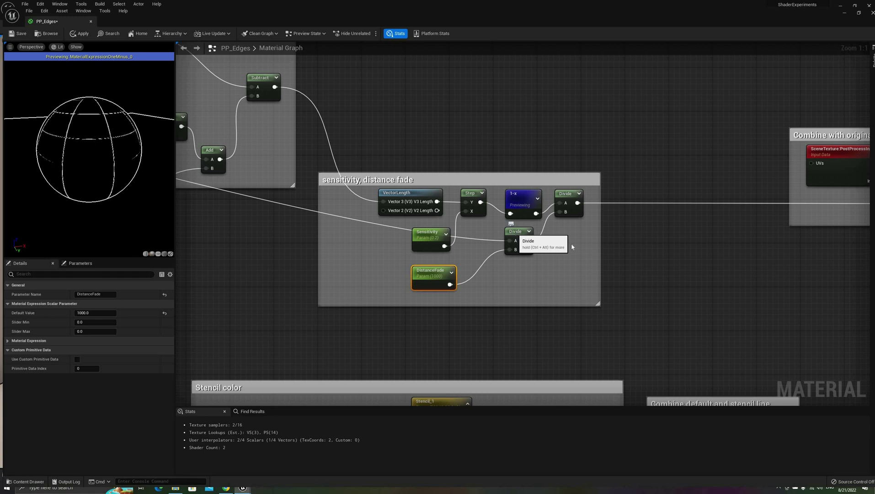
{"action": "right_click_drag", "start_coordinate": [566, 249], "coordinate": [521, 276]}
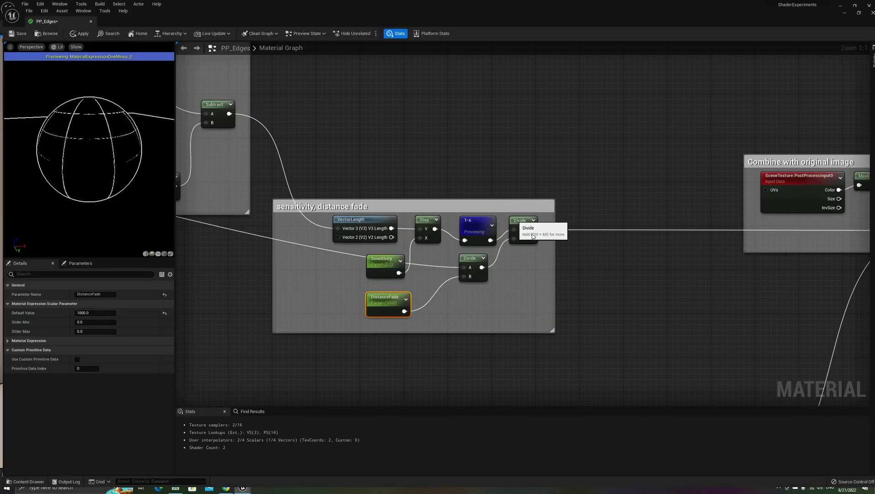
- Preview the Divide node following the 1-x node and examine how the lines fade as the sphere gets farther away and closer
{"action": "right_click", "coordinate": [533, 235]}
{"action": "left_click", "coordinate": [527, 234]}
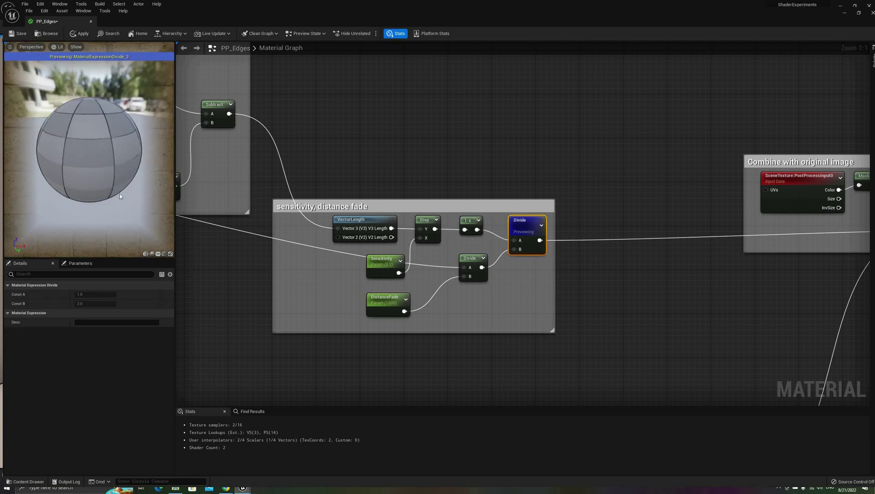
{"action": "scroll", "coordinate": [126, 183], "scroll_direction": "down", "scroll_amount": 8}
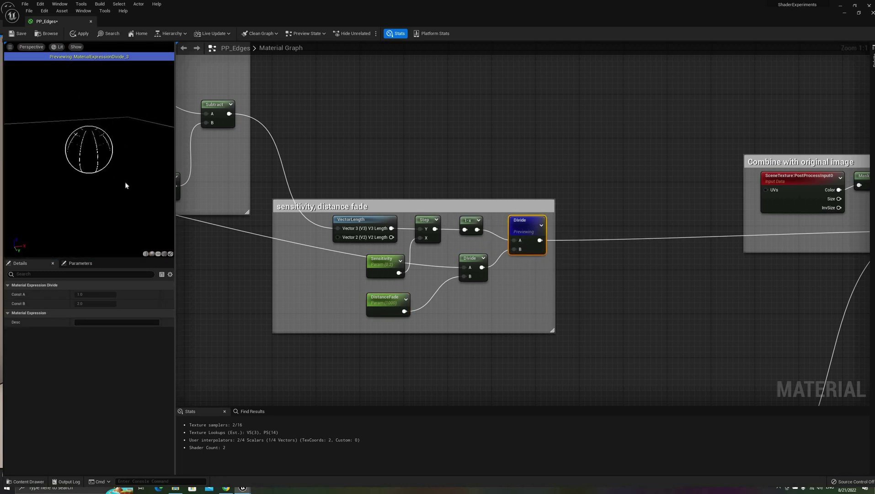
{"action": "scroll", "coordinate": [89, 149], "scroll_direction": "down", "scroll_amount": 3}
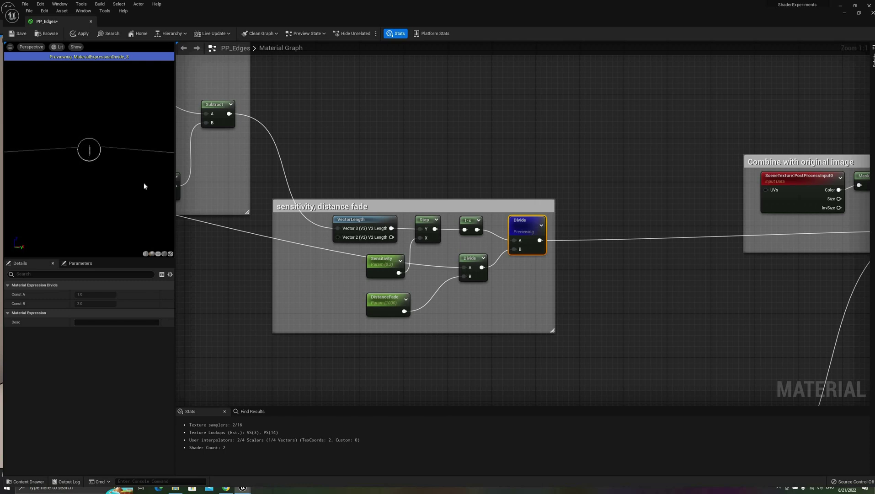
{"action": "scroll", "coordinate": [86, 178], "scroll_direction": "up", "scroll_amount": 8}
{"action": "left_click_drag", "start_coordinate": [86, 178], "coordinate": [95, 198]}
- Try a default value of 500 for the DistanceFade parameter and set it back to 1000
{"action": "left_click", "coordinate": [101, 313]}
{"action": "type", "text": "5"}
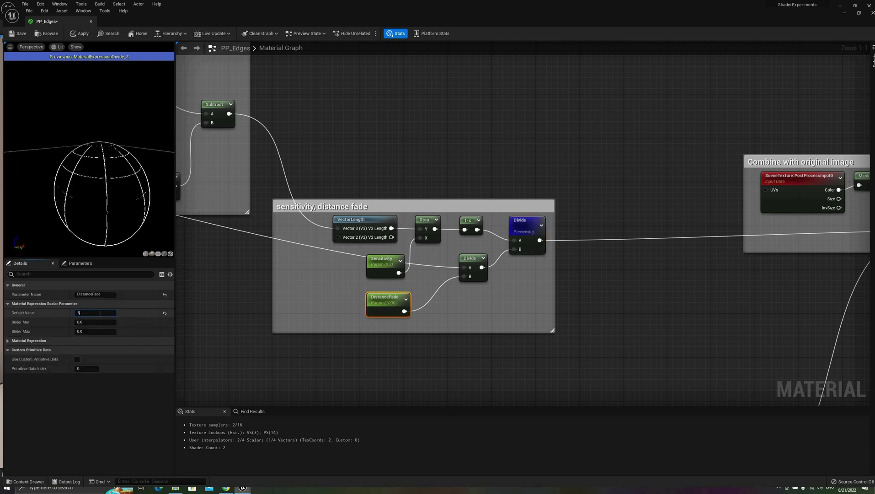
{"action": "type", "text": "00"}
{"action": "key", "text": "Return"}
{"action": "left_click", "coordinate": [101, 313]}
{"action": "type", "text": "1000"}
{"action": "key", "text": "Return"}
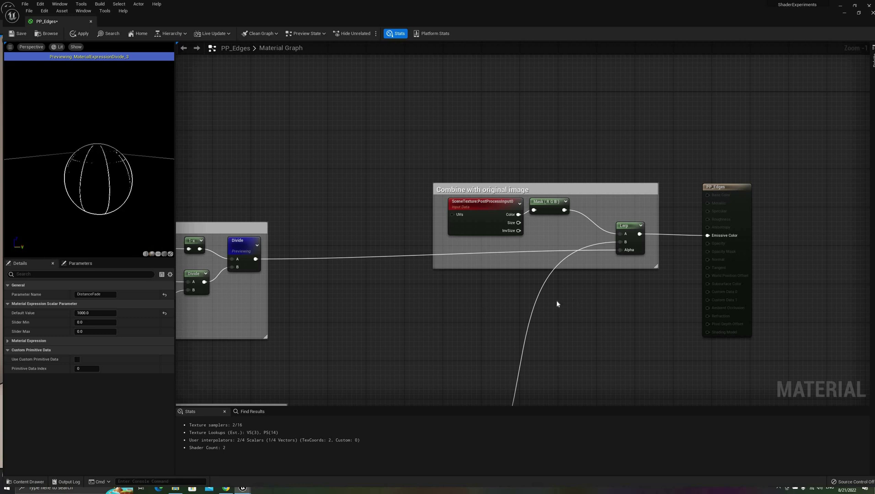
- Add a Constant node below the Combine with original image group and connect it to the Lerp node's B input
{"action": "right_click", "coordinate": [454, 315]}
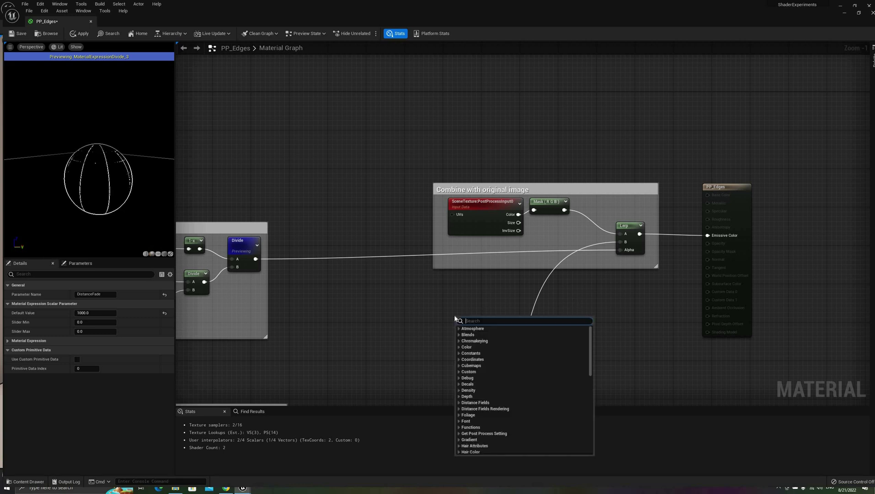
{"action": "type", "text": "con"}
{"action": "key", "text": "Return"}
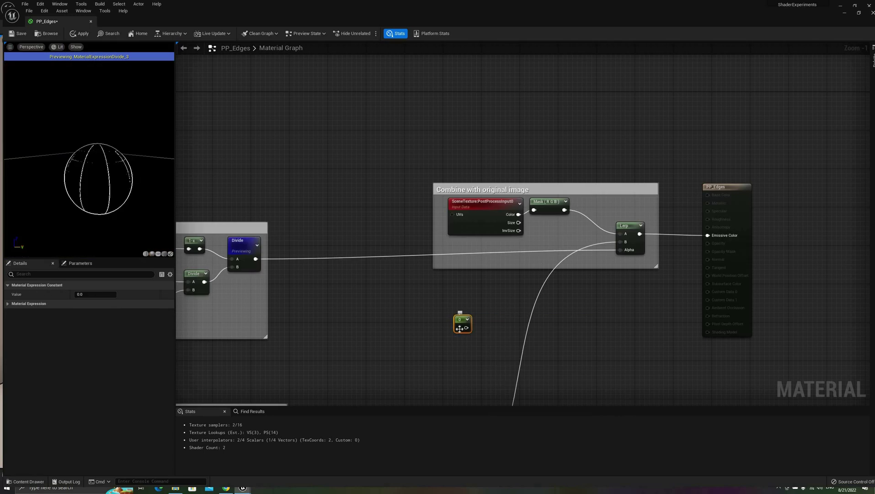
{"action": "left_click_drag", "start_coordinate": [467, 328], "coordinate": [621, 242]}
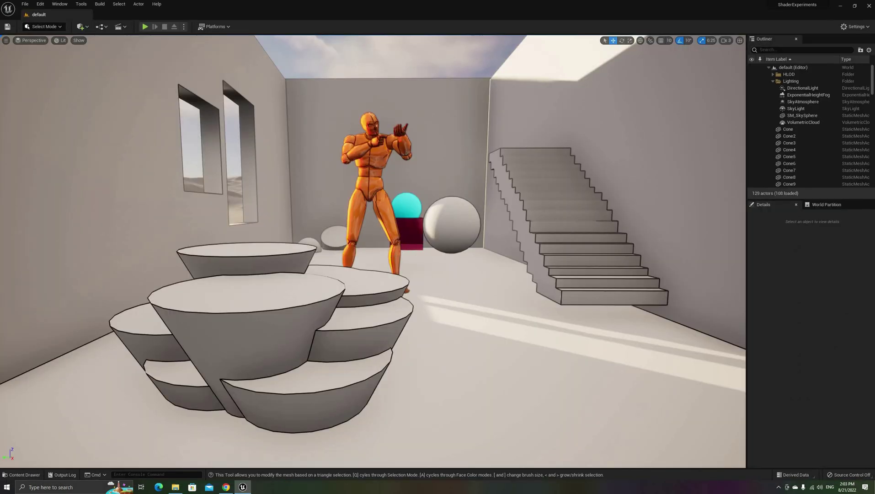
- Examine the black edge outlines on the mannequin, cones and stairs in the level from farther away and closer
{"action": "right_click_drag", "start_coordinate": [373, 251], "coordinate": [380, 229]}
{"action": "key", "text": "s"}
{"action": "key", "text": "s"}
{"action": "key", "text": "w"}
{"action": "scroll", "coordinate": [333, 322], "scroll_direction": "up", "scroll_amount": 1}
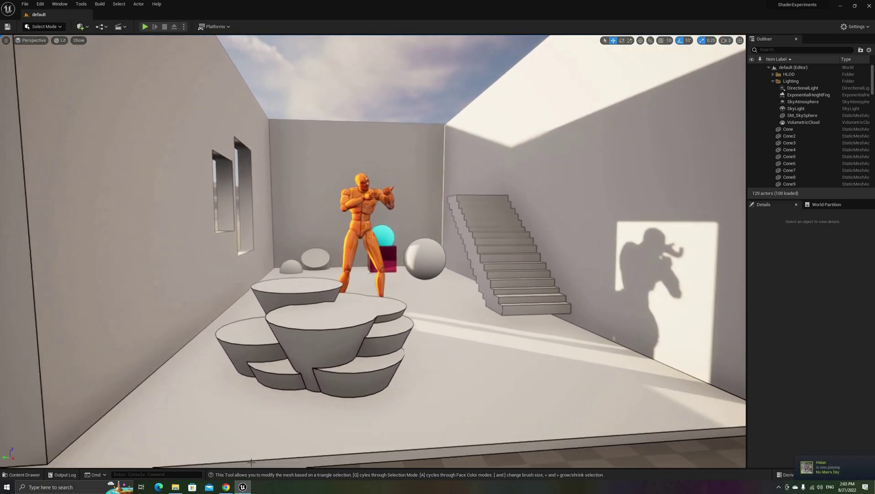
{"action": "scroll", "coordinate": [251, 462], "scroll_direction": "up", "scroll_amount": 1}
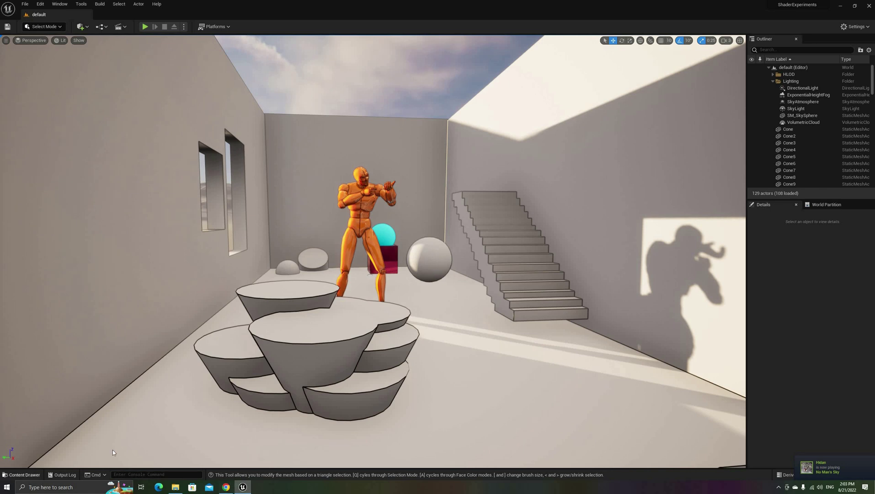
- Reopen the PP_Edges material and connect the LineColor parameter to the Lerp node's B input in place of the constant
{"action": "left_click", "coordinate": [22, 474]}
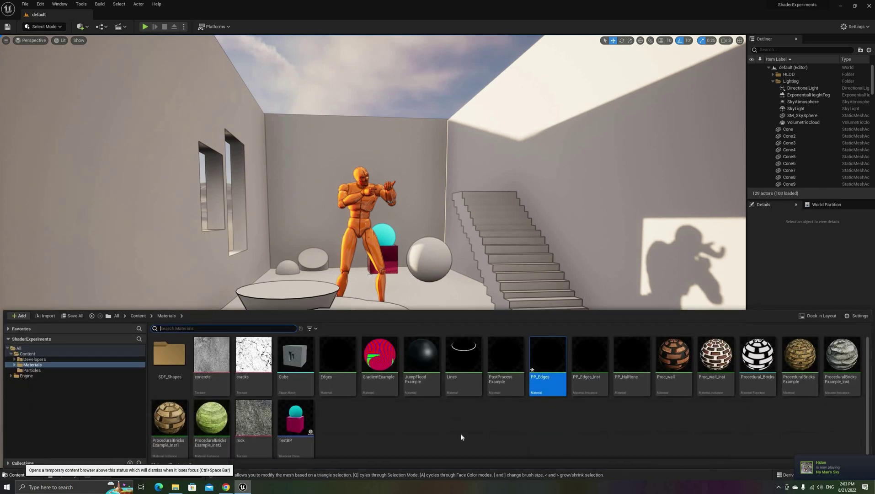
{"action": "double_click", "coordinate": [549, 360]}
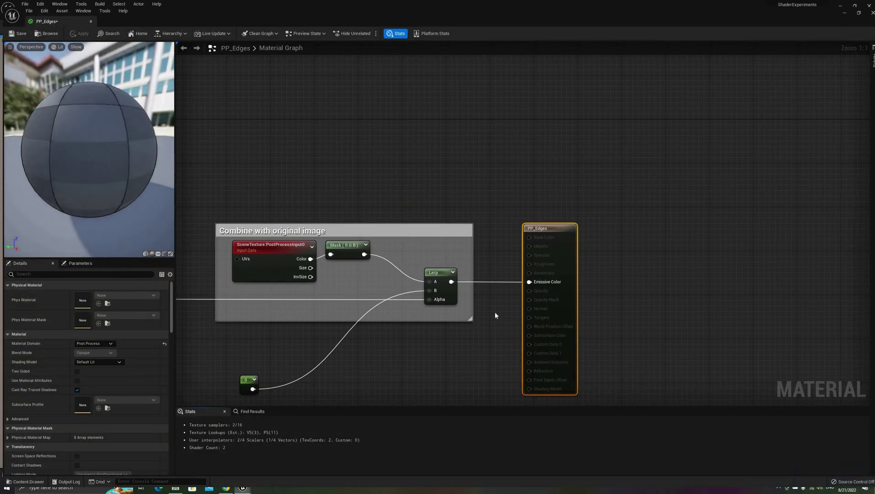
{"action": "right_click_drag", "start_coordinate": [449, 373], "coordinate": [543, 280]}
{"action": "scroll", "coordinate": [431, 309], "scroll_direction": "down", "scroll_amount": 1}
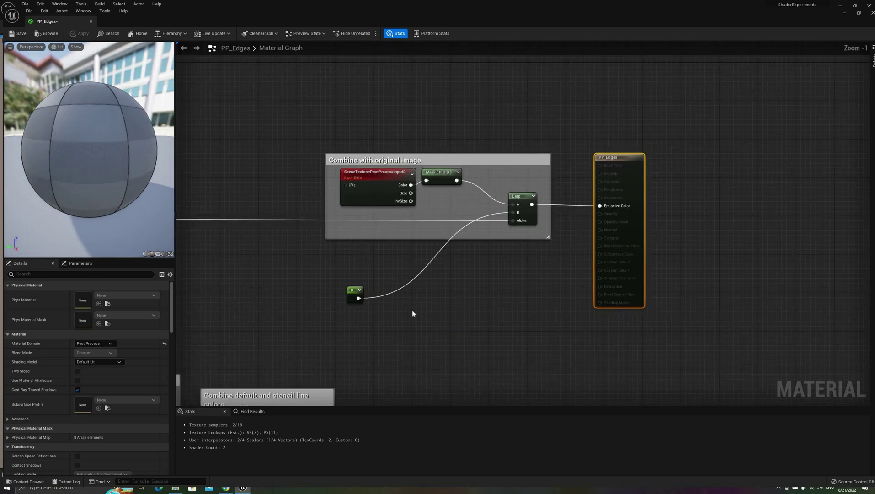
{"action": "right_click", "coordinate": [412, 309]}
{"action": "left_click", "coordinate": [460, 281]}
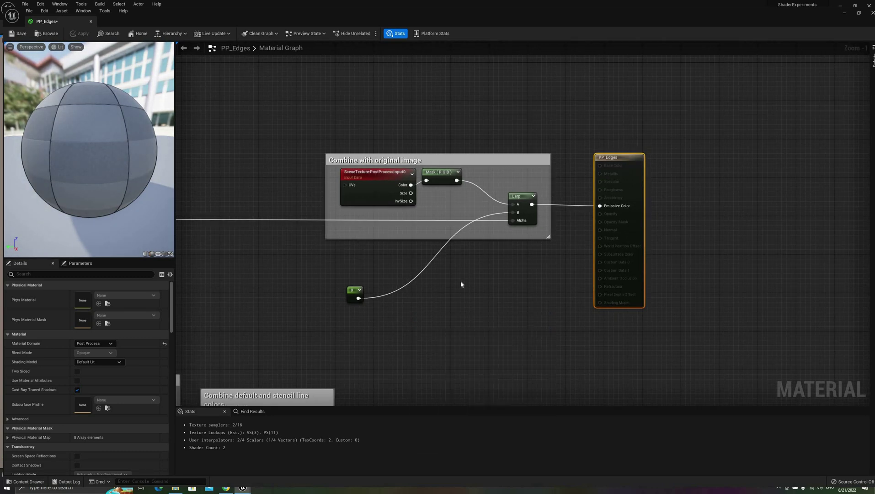
{"action": "right_click_drag", "start_coordinate": [460, 281], "coordinate": [562, 196]}
{"action": "right_click_drag", "start_coordinate": [329, 331], "coordinate": [373, 276]}
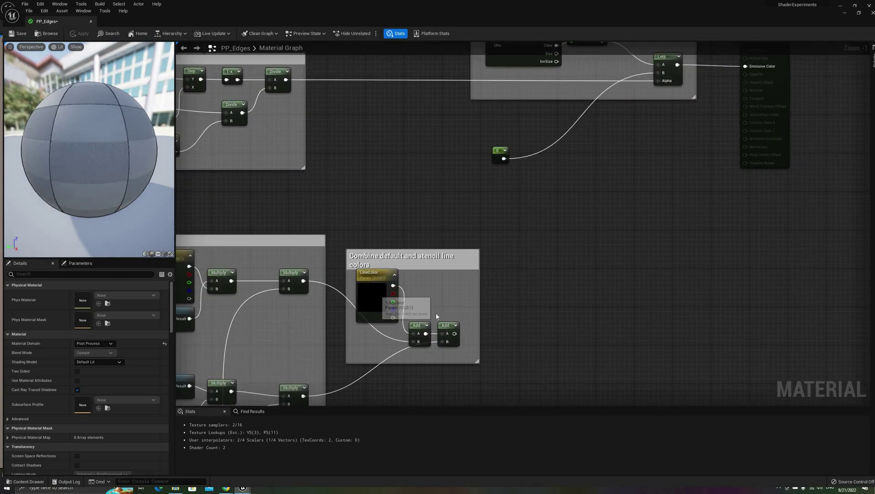
{"action": "right_click_drag", "start_coordinate": [327, 371], "coordinate": [264, 465]}
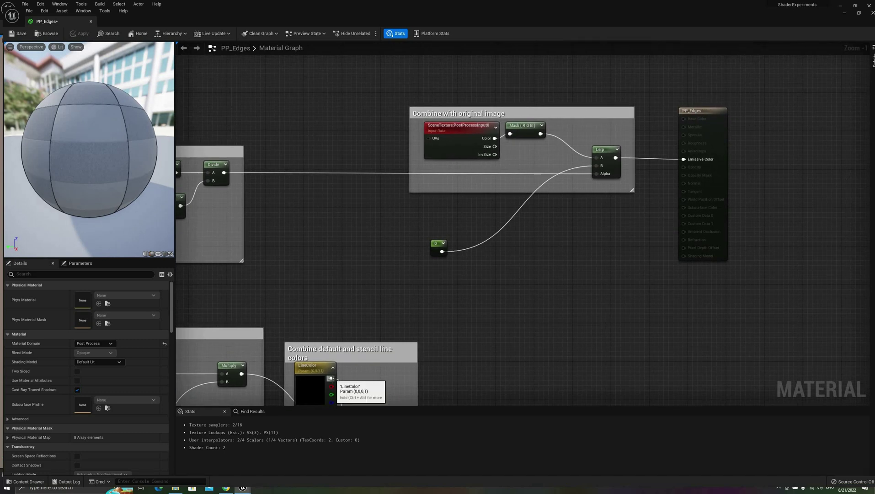
{"action": "left_click_drag", "start_coordinate": [552, 179], "coordinate": [600, 174]}
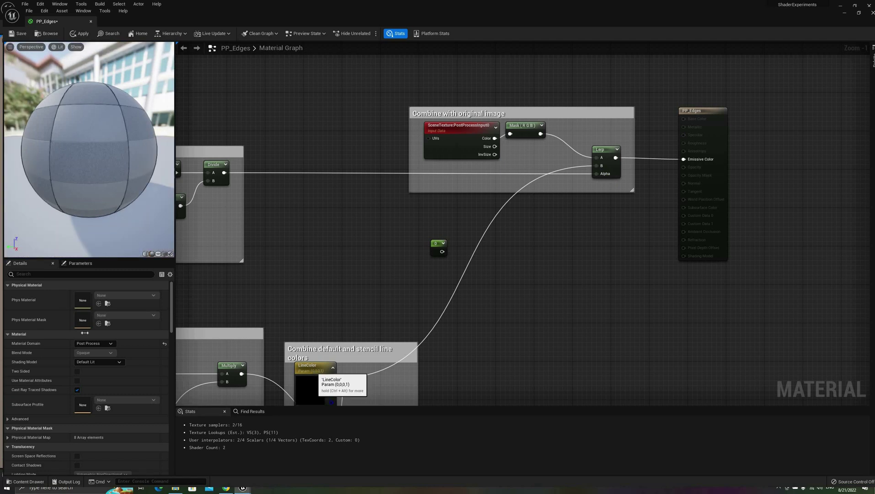
- Set LineColor's default to a fully saturated pinkish red with a colour value of 50
{"action": "left_click", "coordinate": [315, 368]}
{"action": "left_click", "coordinate": [95, 313]}
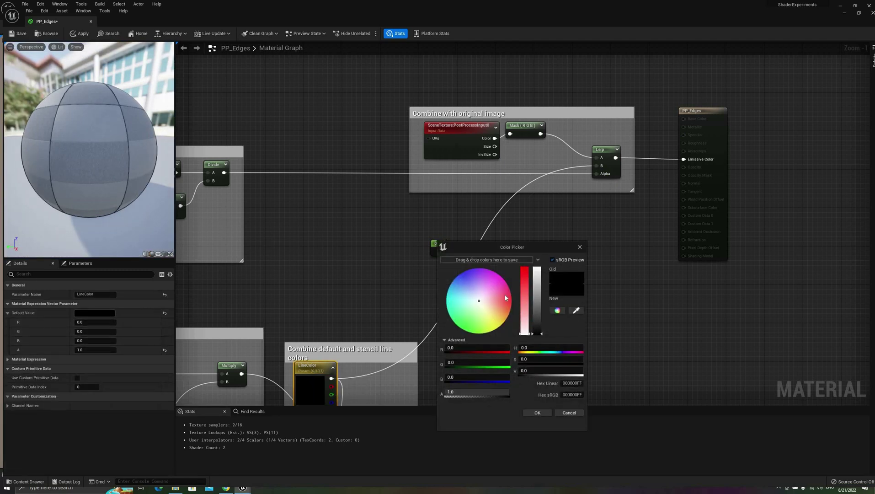
{"action": "left_click", "coordinate": [505, 296]}
{"action": "left_click_drag", "start_coordinate": [542, 284], "coordinate": [538, 266]}
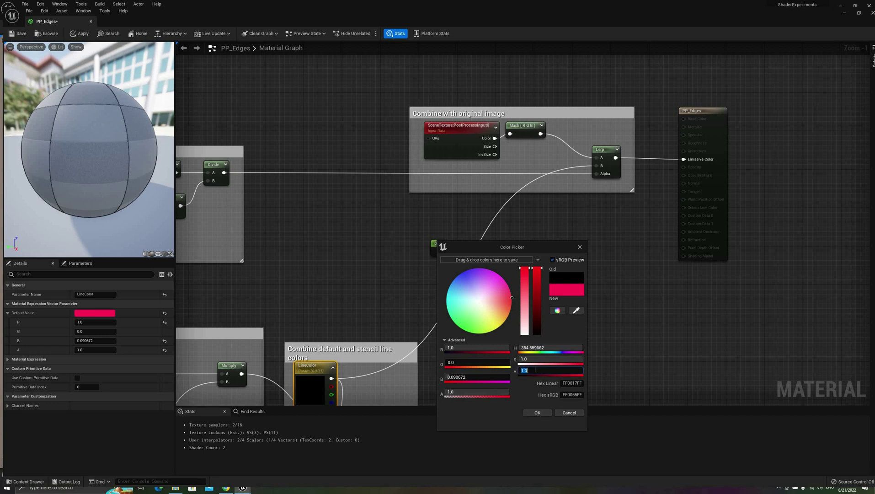
{"action": "type", "text": "50"}
{"action": "key", "text": "Return"}
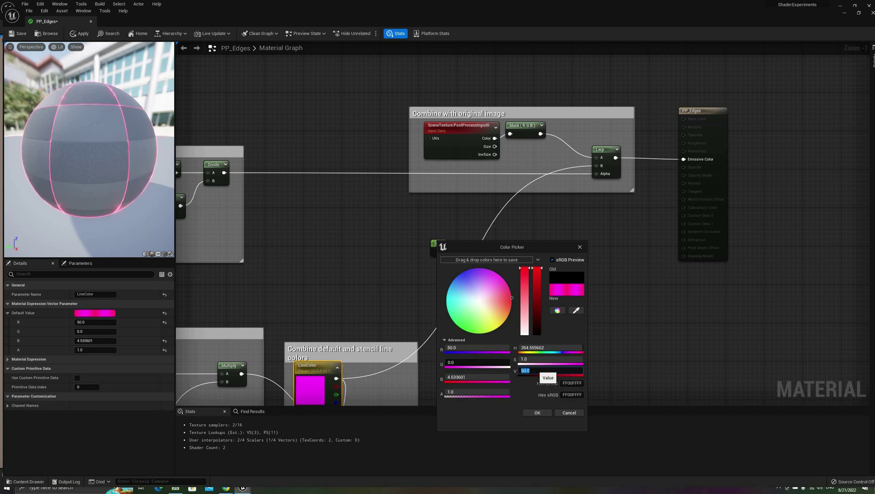
- Examine the glowing coloured lines on the preview sphere from different angles and distances
{"action": "left_click_drag", "start_coordinate": [82, 212], "coordinate": [103, 210]}
{"action": "scroll", "coordinate": [112, 211], "scroll_direction": "down", "scroll_amount": 5}
{"action": "scroll", "coordinate": [130, 209], "scroll_direction": "up", "scroll_amount": 5}
{"action": "scroll", "coordinate": [120, 210], "scroll_direction": "up", "scroll_amount": 2}
{"action": "scroll", "coordinate": [103, 210], "scroll_direction": "down", "scroll_amount": 4}
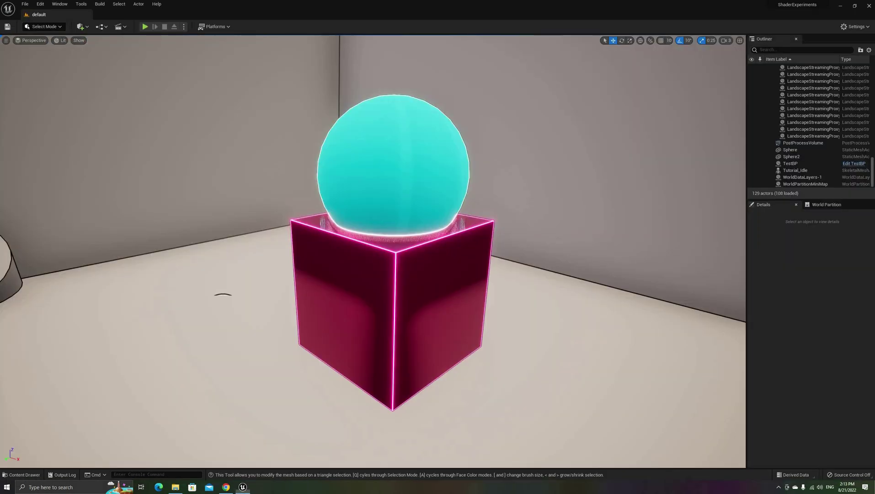
- Examine the custom outline colours of the cyan sphere and magenta cube in the level, including from behind the mannequin
{"action": "key", "text": "s"}
{"action": "right_click_drag", "start_coordinate": [373, 251], "coordinate": [407, 251]}
{"action": "key", "text": "d"}
{"action": "key", "text": "a"}
{"action": "key", "text": "s"}
{"action": "key", "text": "d"}
{"action": "scroll", "coordinate": [404, 198], "scroll_direction": "up", "scroll_amount": 4}
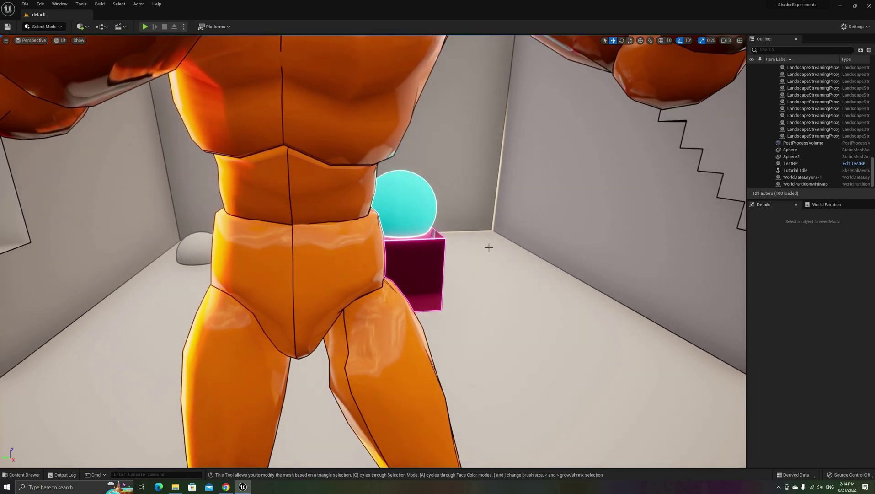
{"action": "right_click_drag", "start_coordinate": [404, 198], "coordinate": [366, 204]}
{"action": "key", "text": "d"}
{"action": "key", "text": "w"}
{"action": "key", "text": "s"}
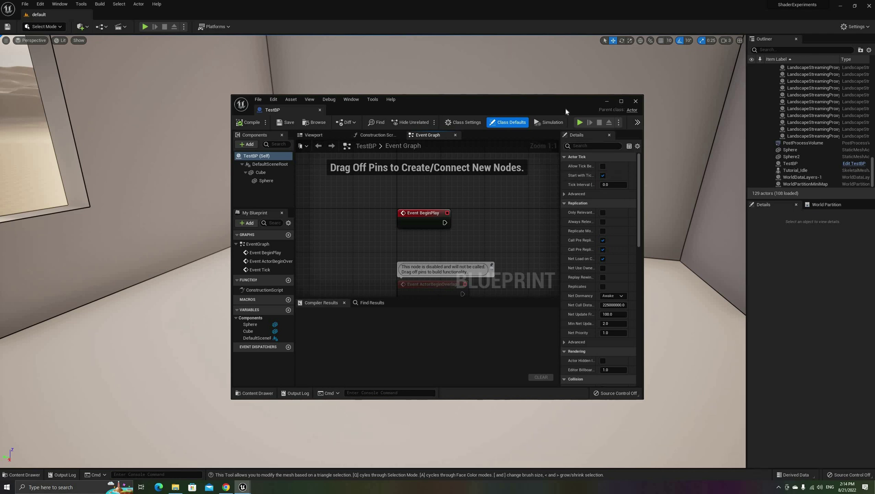
- Show the TestBP blueprint's components in its viewport and inspect the sphere's and cube's custom depth stencil settings, filtering properties by "custom"
{"action": "left_click_drag", "start_coordinate": [429, 107], "coordinate": [142, 1]}
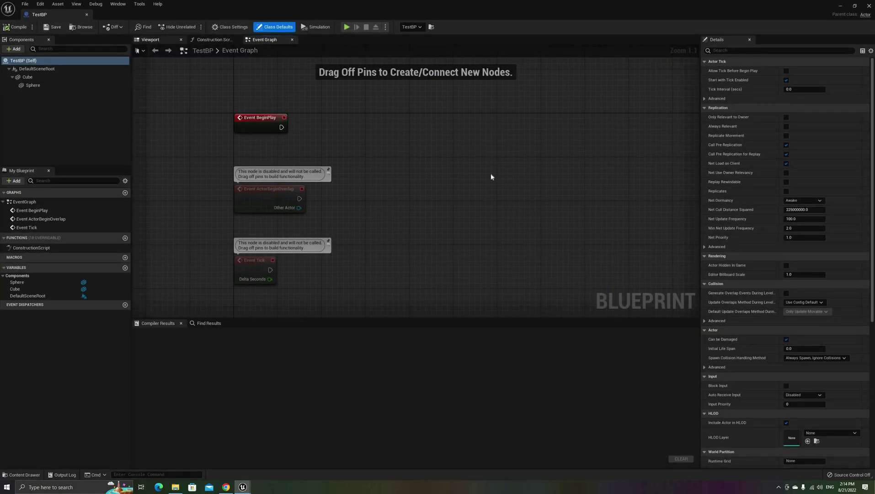
{"action": "left_click", "coordinate": [150, 39]}
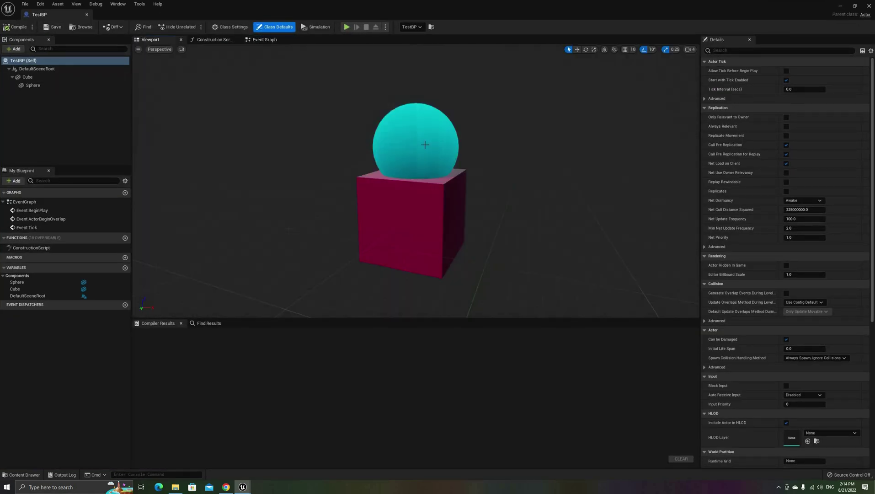
{"action": "left_click", "coordinate": [764, 51]}
{"action": "type", "text": "custom"}
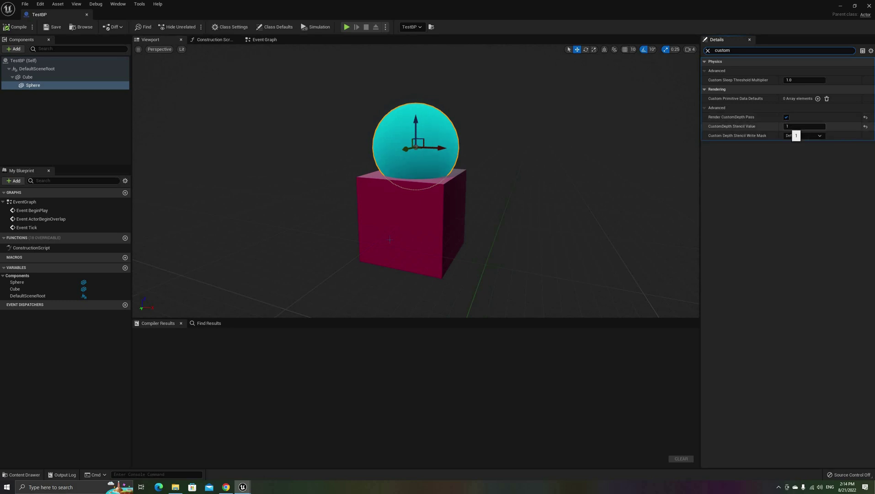
{"action": "left_click", "coordinate": [411, 229]}
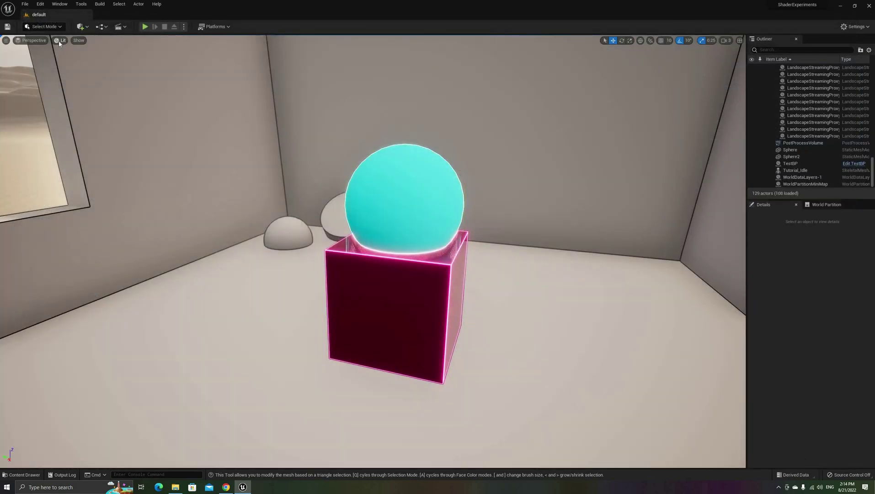
- View the level in the Custom Stencil buffer visualization to inspect the stencil objects through the walls, and return to Lit mode
{"action": "left_click", "coordinate": [60, 40]}
{"action": "mouse_move", "coordinate": [100, 135]}
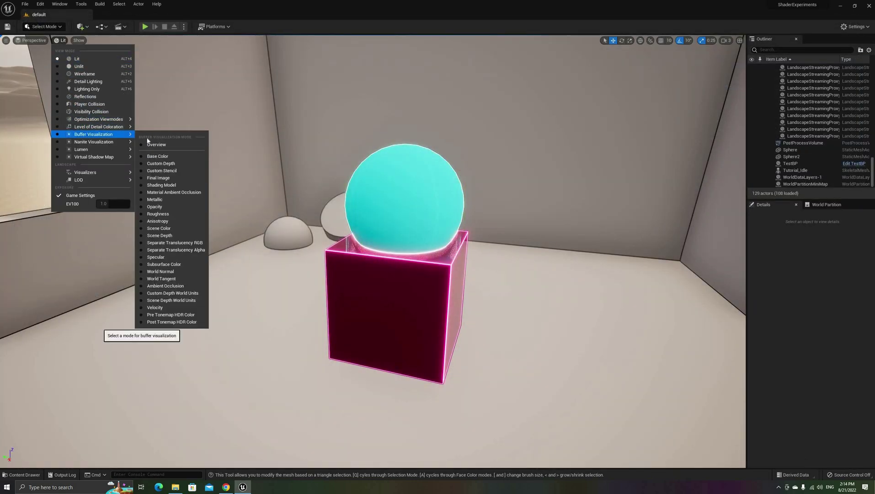
{"action": "left_click", "coordinate": [177, 171]}
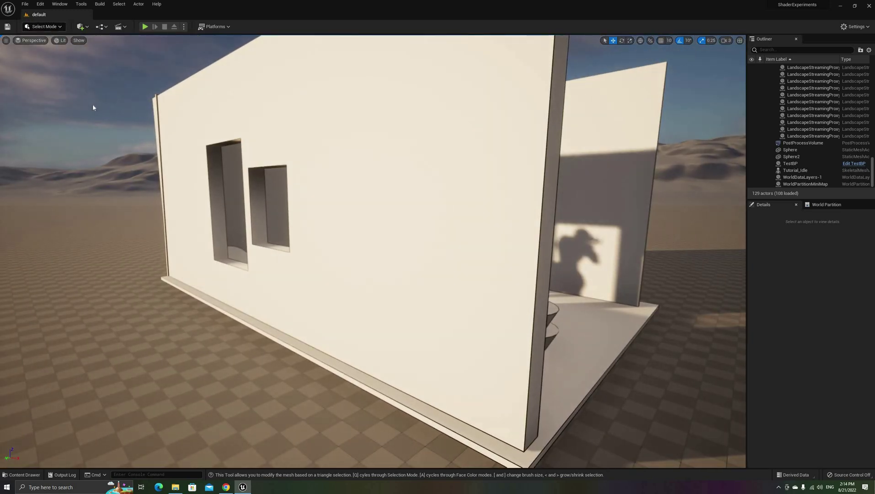
{"action": "left_click", "coordinate": [60, 40]}
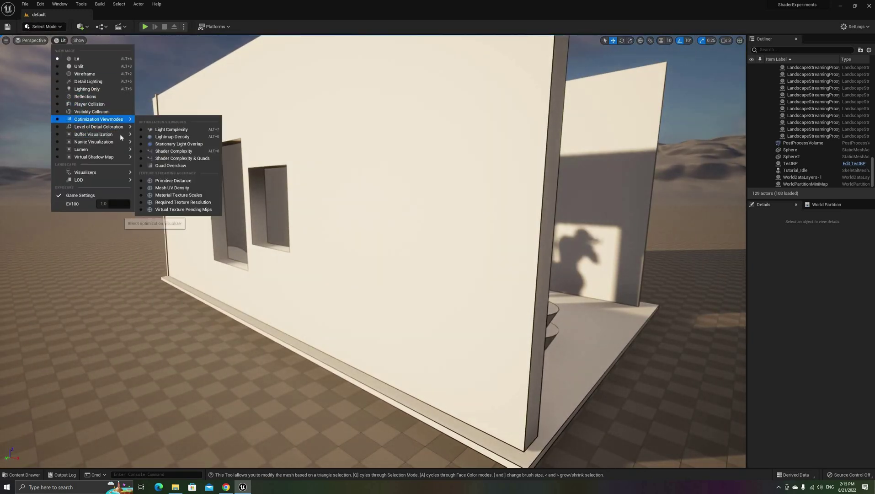
{"action": "mouse_move", "coordinate": [121, 134]}
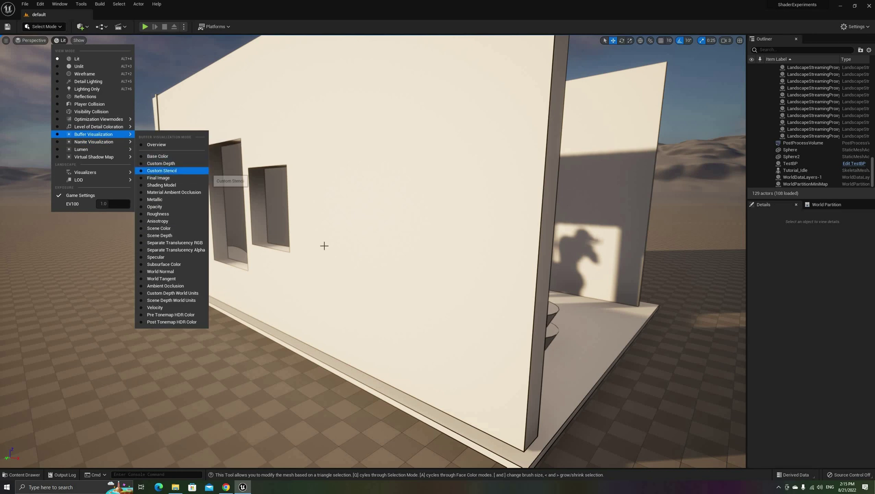
{"action": "left_click", "coordinate": [162, 170]}
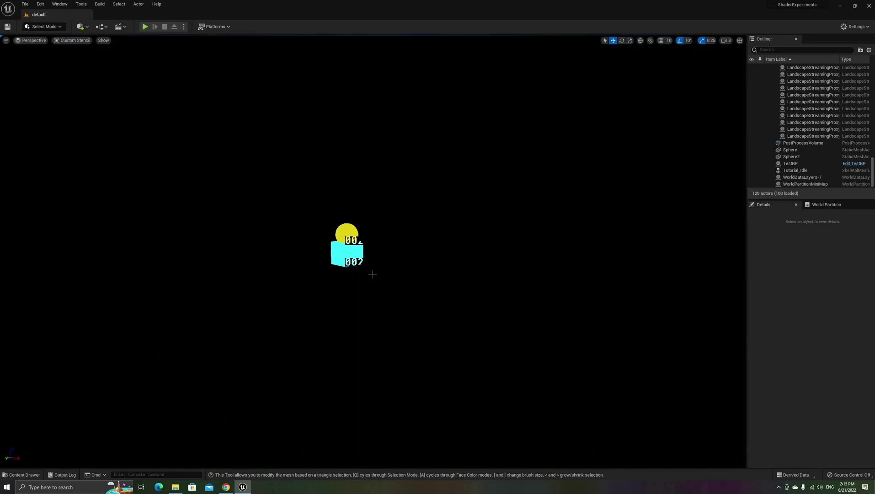
{"action": "left_click", "coordinate": [74, 40]}
{"action": "left_click", "coordinate": [78, 59]}
- Examine how the sphere's and cube's coloured outlines behave where the mannequin's legs cover them, viewing from side to side
{"action": "right_click_drag", "start_coordinate": [348, 220], "coordinate": [183, 238]}
{"action": "key", "text": "d"}
{"action": "key", "text": "w"}
{"action": "right_click_drag", "start_coordinate": [257, 215], "coordinate": [317, 208]}
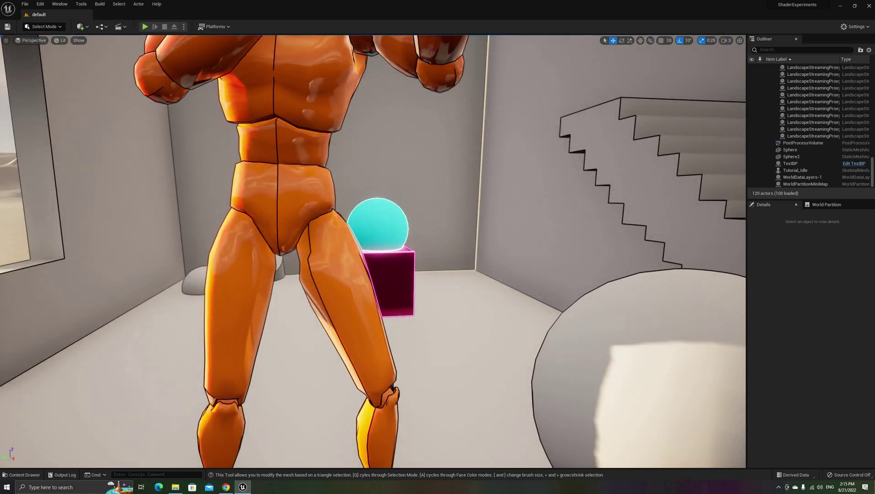
{"action": "key", "text": "a"}
{"action": "right_click_drag", "start_coordinate": [348, 256], "coordinate": [372, 256]}
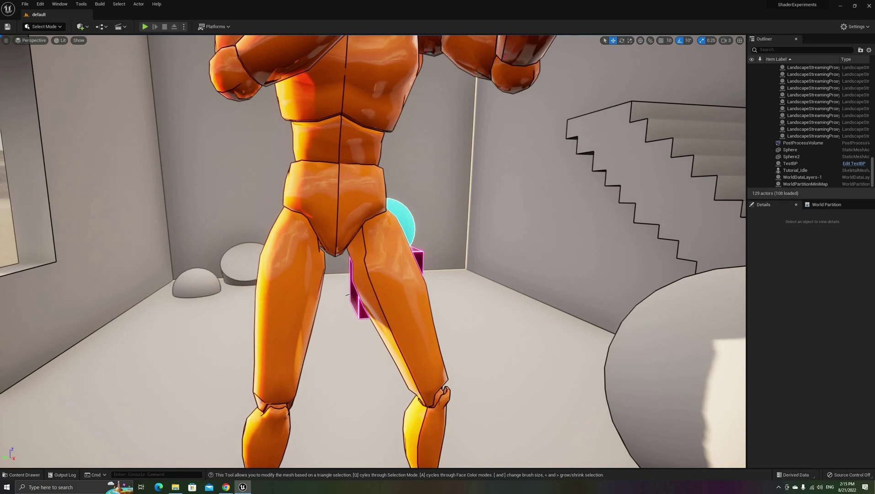
{"action": "key", "text": "d"}
{"action": "right_click_drag", "start_coordinate": [349, 295], "coordinate": [389, 293]}
{"action": "key", "text": "a"}
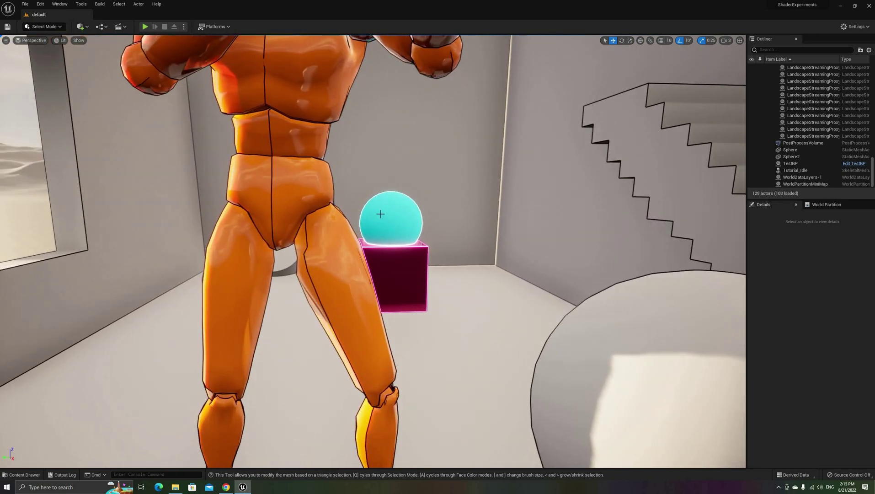
- View the level in the Custom Depth buffer visualization to inspect the depth of the stencil sphere and cube
{"action": "left_click", "coordinate": [61, 40]}
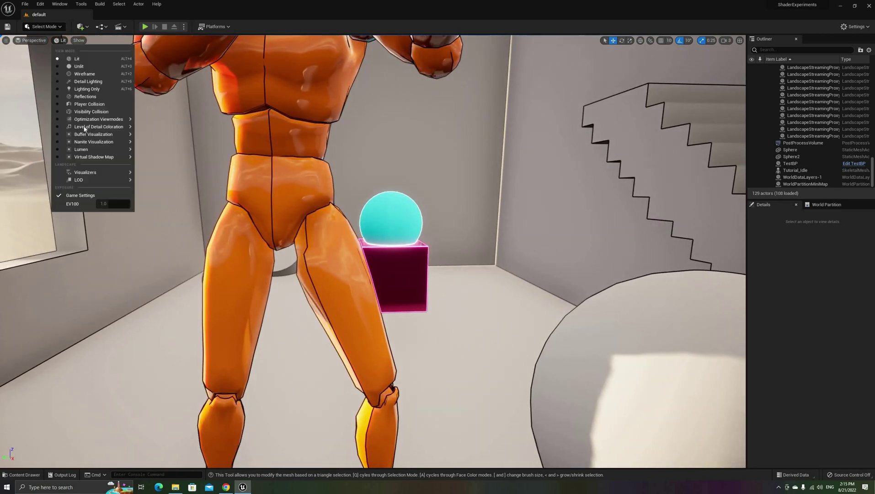
{"action": "mouse_move", "coordinate": [96, 134]}
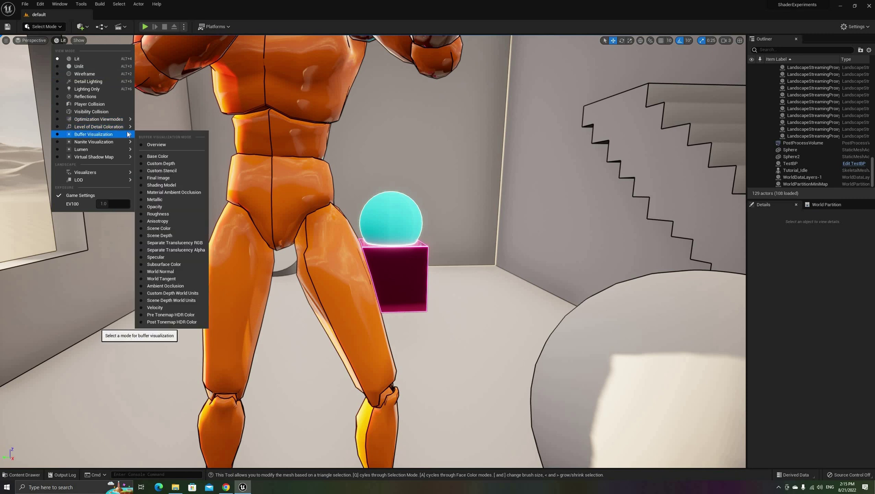
{"action": "left_click", "coordinate": [161, 164]}
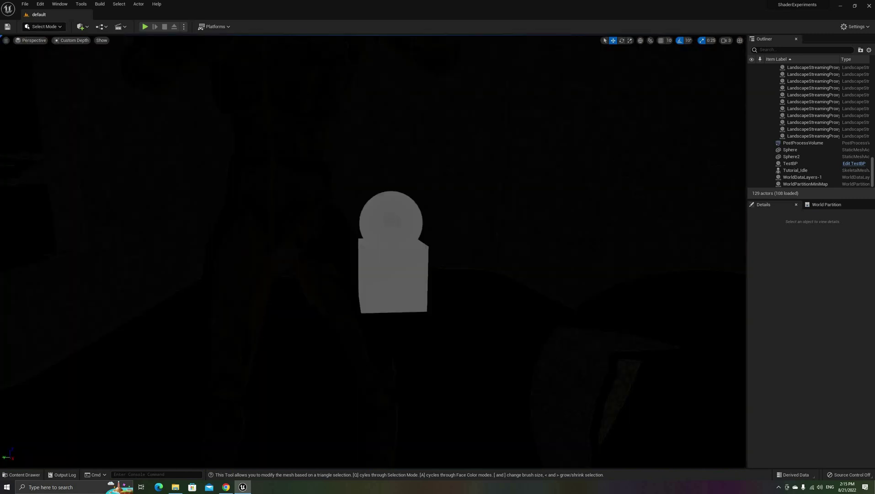
{"action": "right_click_drag", "start_coordinate": [373, 251], "coordinate": [403, 252]}
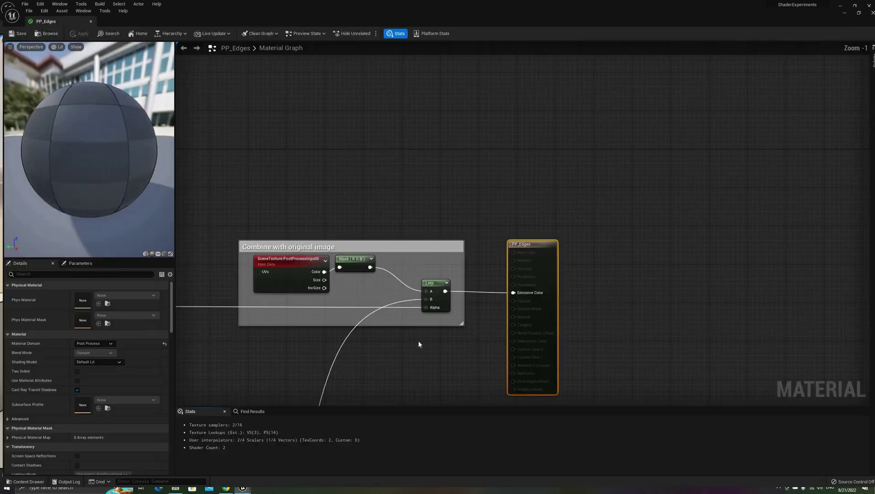
- Wire the 1-x output of the Stencil depth mask group in PP_Edges to the material's Emissive Color as a preview
{"action": "right_click_drag", "start_coordinate": [419, 344], "coordinate": [486, 166]}
{"action": "scroll", "coordinate": [470, 324], "scroll_direction": "down", "scroll_amount": 1}
{"action": "right_click_drag", "start_coordinate": [470, 324], "coordinate": [561, 187]}
{"action": "right_click_drag", "start_coordinate": [233, 398], "coordinate": [601, 307]}
{"action": "scroll", "coordinate": [622, 296], "scroll_direction": "up", "scroll_amount": 2}
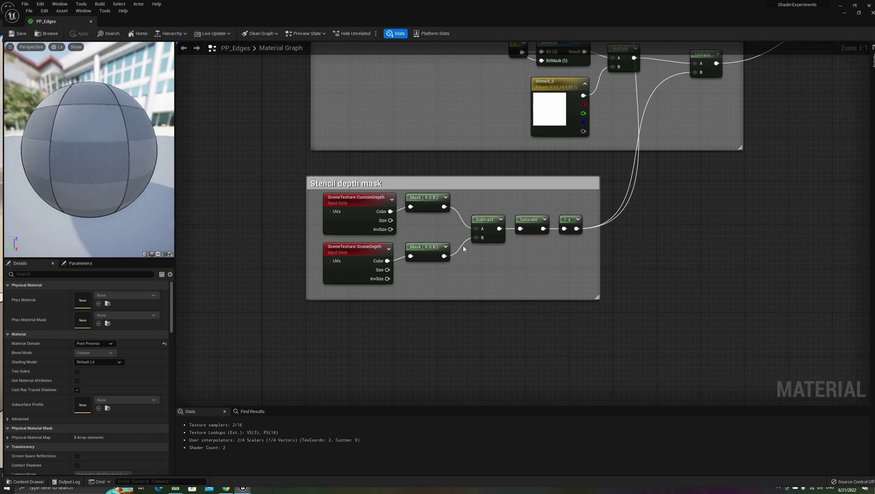
{"action": "scroll", "coordinate": [397, 353], "scroll_direction": "down", "scroll_amount": 2}
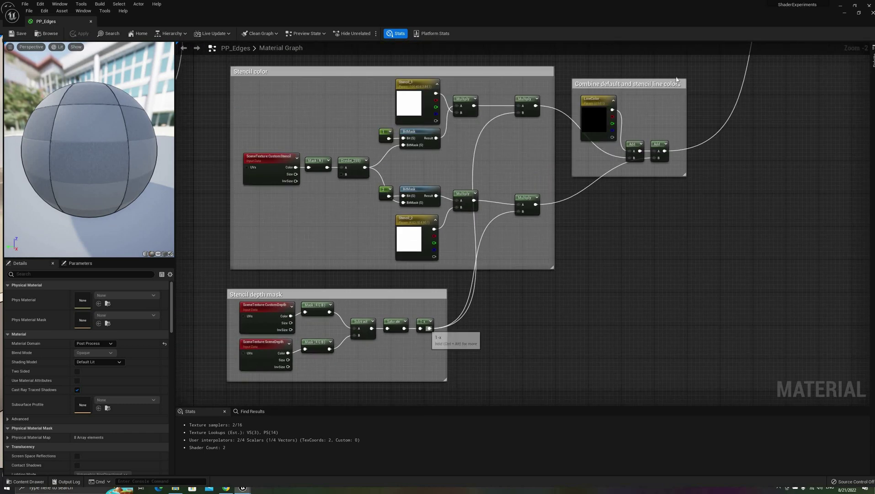
{"action": "left_click_drag", "start_coordinate": [430, 329], "coordinate": [680, 102]}
{"action": "right_click_drag", "start_coordinate": [596, 300], "coordinate": [855, 55]}
{"action": "scroll", "coordinate": [411, 320], "scroll_direction": "up", "scroll_amount": 2}
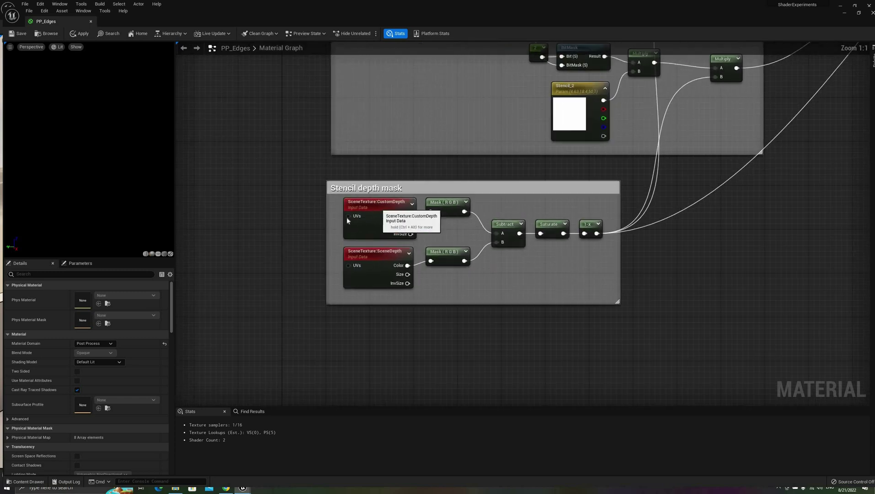
- Restrict both Mask nodes in the Stencil depth mask group to the R channel and save the material
{"action": "left_click", "coordinate": [372, 233]}
{"action": "left_click", "coordinate": [380, 253]}
{"action": "right_click_drag", "start_coordinate": [446, 252], "coordinate": [378, 259]}
{"action": "left_click", "coordinate": [367, 252]}
{"action": "left_click", "coordinate": [77, 304]}
{"action": "left_click", "coordinate": [77, 314]}
{"action": "left_click", "coordinate": [355, 300]}
{"action": "left_click", "coordinate": [77, 304]}
{"action": "left_click", "coordinate": [77, 313]}
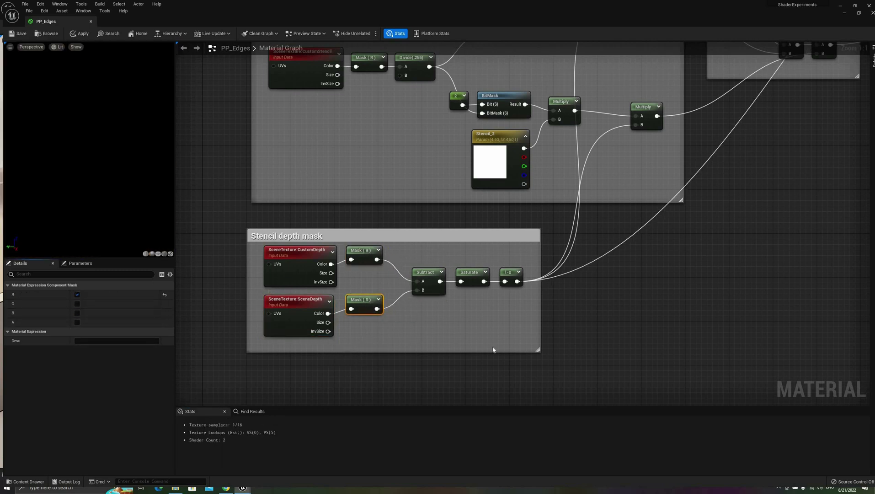
{"action": "scroll", "coordinate": [492, 340], "scroll_direction": "down", "scroll_amount": 2}
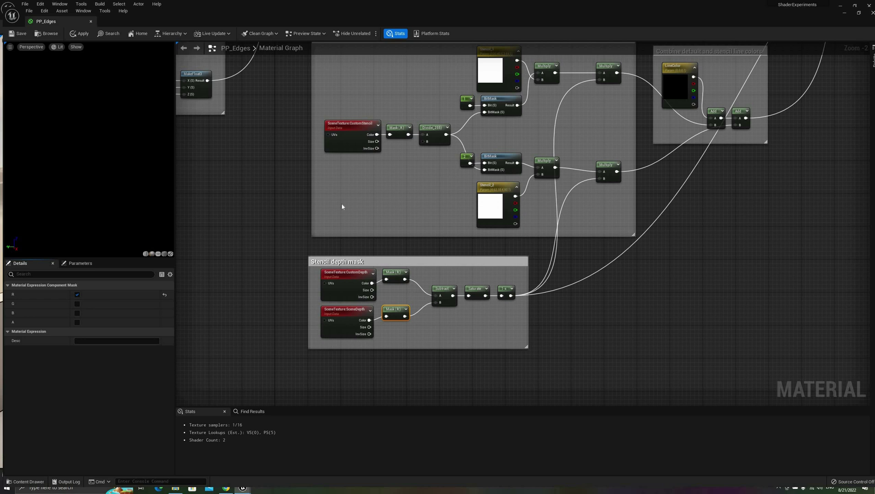
{"action": "key", "text": "ctrl+s"}
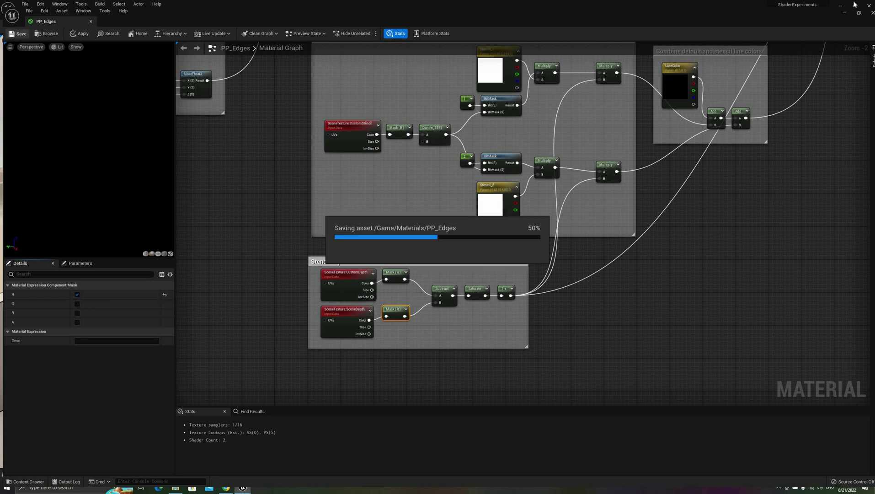
- View the stencil depth mask output in the level, including where the mannequin covers the objects, and return to PP_Edges
{"action": "left_click", "coordinate": [845, 15]}
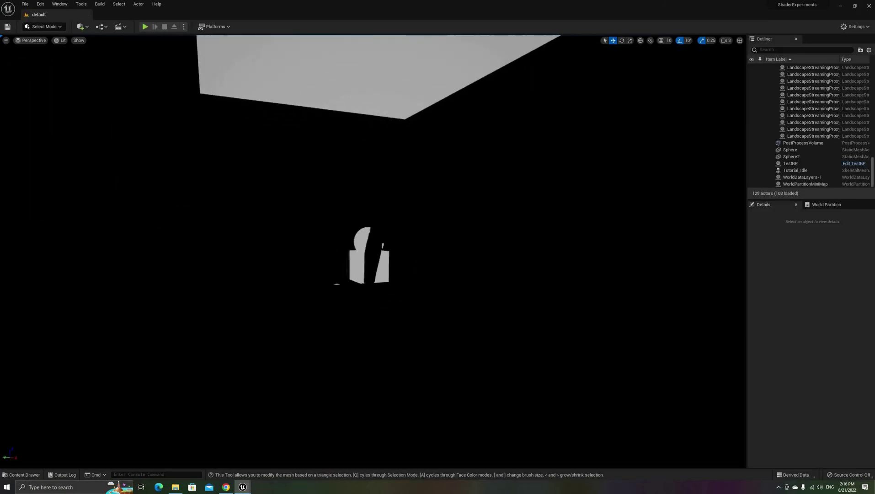
{"action": "mouse_move", "coordinate": [373, 251]}
{"action": "right_mouse_down"}
{"action": "mouse_move", "coordinate": [333, 251]}
{"action": "mouse_move", "coordinate": [375, 224]}
{"action": "mouse_move", "coordinate": [386, 201]}
{"action": "mouse_move", "coordinate": [391, 245]}
{"action": "mouse_move", "coordinate": [352, 242]}
{"action": "mouse_move", "coordinate": [439, 251]}
{"action": "mouse_move", "coordinate": [389, 249]}
{"action": "right_mouse_up"}
{"action": "left_click", "coordinate": [244, 490]}
{"action": "left_click", "coordinate": [276, 468]}
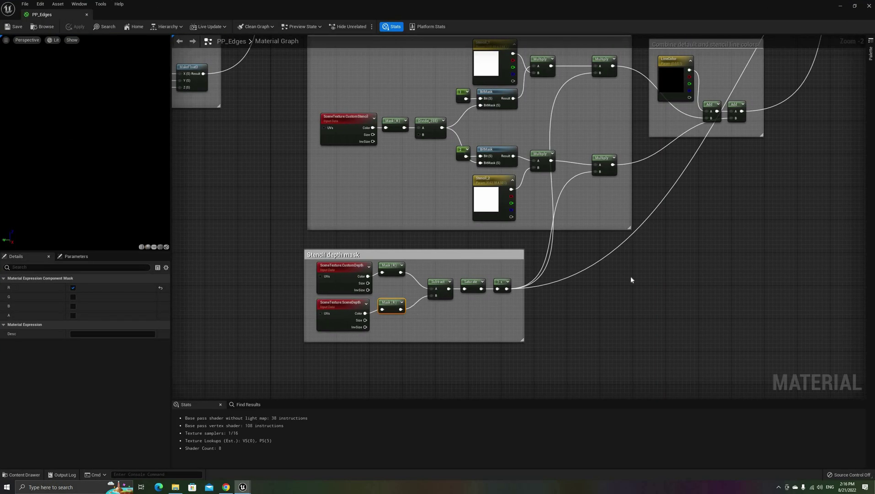
- Inspect the depth mask nodes and the CustomStencil texture, Mask and Divide nodes feeding the stencil colours
{"action": "left_click", "coordinate": [500, 282]}
{"action": "right_click_drag", "start_coordinate": [649, 278], "coordinate": [603, 340]}
{"action": "right_click_drag", "start_coordinate": [367, 252], "coordinate": [356, 213]}
{"action": "left_click", "coordinate": [285, 294]}
{"action": "left_click", "coordinate": [283, 326]}
{"action": "mouse_move", "coordinate": [252, 235]}
{"action": "right_mouse_down"}
{"action": "mouse_move", "coordinate": [249, 244]}
{"action": "mouse_move", "coordinate": [243, 227]}
{"action": "right_mouse_up"}
{"action": "left_click", "coordinate": [240, 220]}
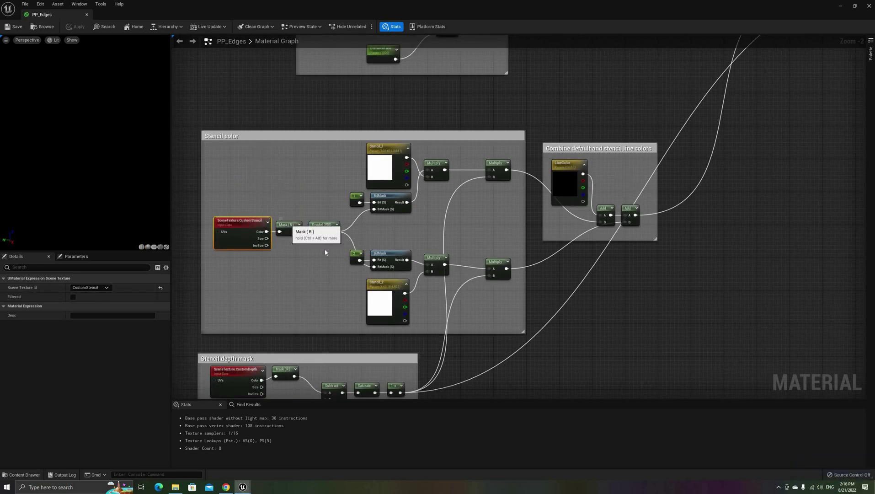
{"action": "left_click", "coordinate": [287, 225]}
{"action": "right_click_drag", "start_coordinate": [292, 229], "coordinate": [283, 232]}
{"action": "left_click", "coordinate": [323, 234]}
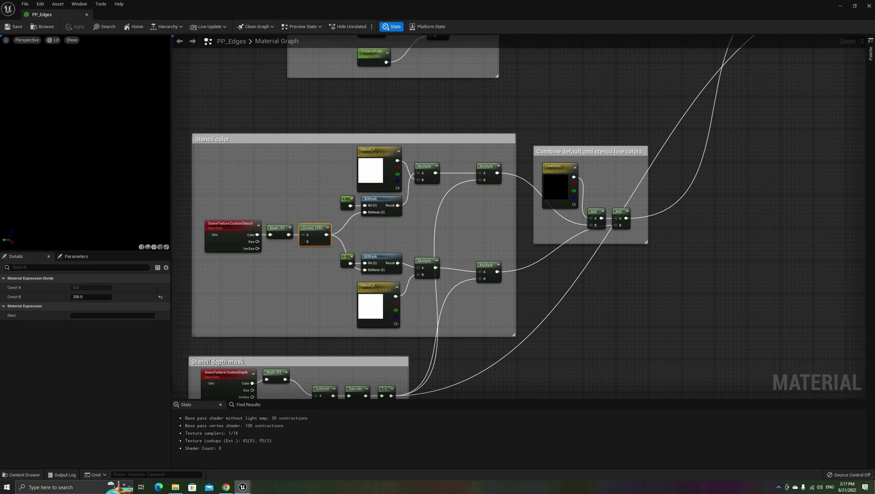
{"action": "right_click_drag", "start_coordinate": [328, 253], "coordinate": [295, 258]}
- Inspect the BitMask node, its constant inputs and the Stencil_1 and Stencil_2 colour parameters in the Stencil color group
{"action": "scroll", "coordinate": [298, 274], "scroll_direction": "up", "scroll_amount": 2}
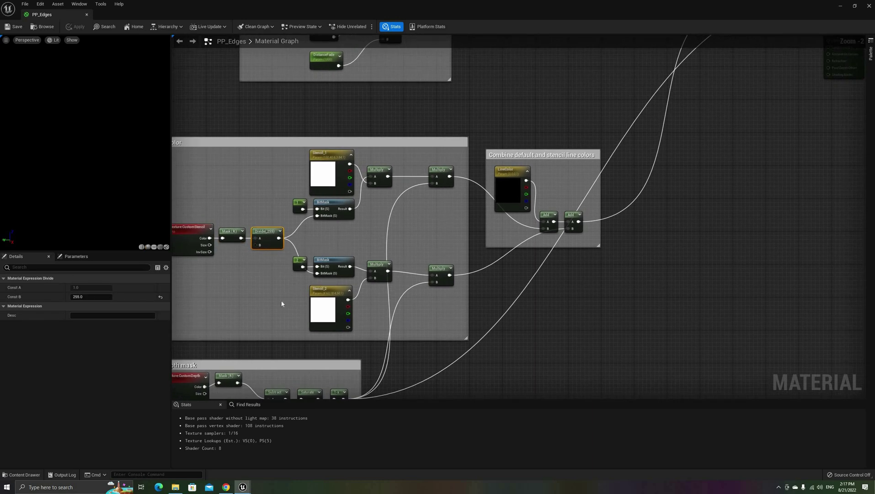
{"action": "left_click", "coordinate": [348, 170]}
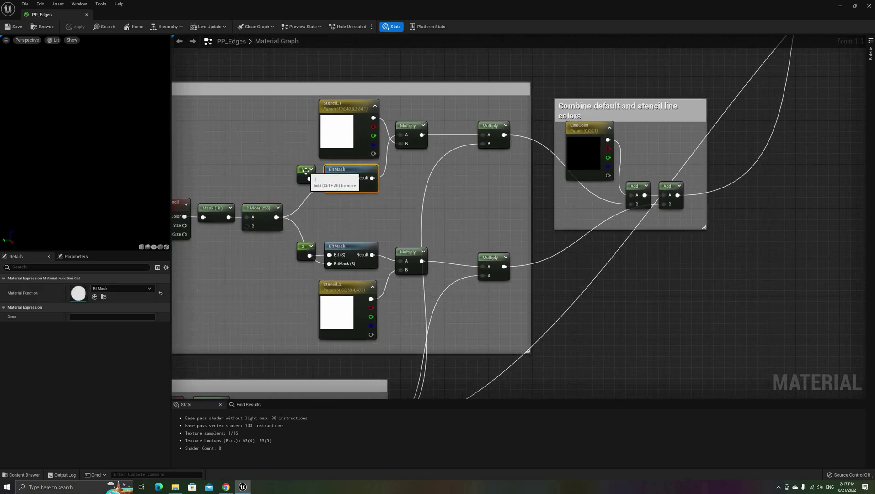
{"action": "left_click", "coordinate": [305, 251]}
{"action": "scroll", "coordinate": [274, 295], "scroll_direction": "down", "scroll_amount": 1}
{"action": "right_click_drag", "start_coordinate": [274, 295], "coordinate": [354, 291]}
{"action": "left_click", "coordinate": [408, 125]}
{"action": "left_click", "coordinate": [408, 286]}
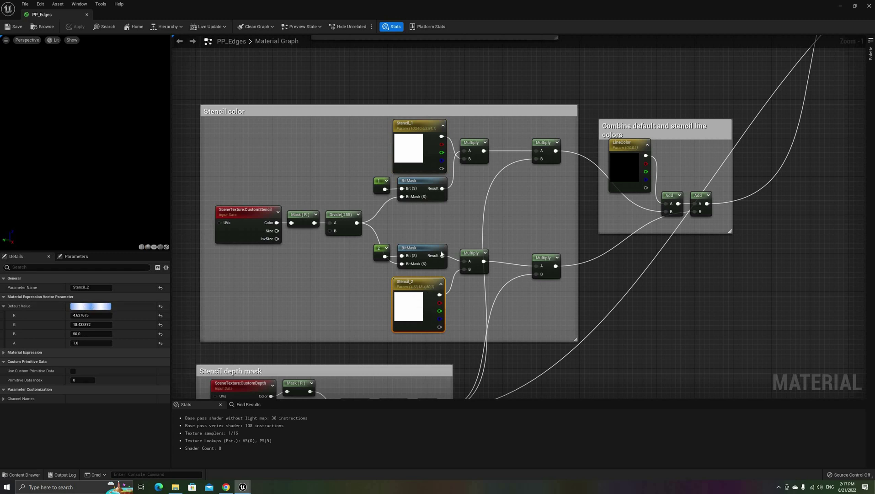
- Connect the final Multiply of the Stencil_1 branch to Emissive Color, apply the material and view it in the level
{"action": "right_click_drag", "start_coordinate": [527, 304], "coordinate": [468, 312]}
{"action": "left_click", "coordinate": [485, 152]}
{"action": "right_click_drag", "start_coordinate": [286, 378], "coordinate": [311, 287]}
{"action": "scroll", "coordinate": [428, 244], "scroll_direction": "down", "scroll_amount": 1}
{"action": "right_click_drag", "start_coordinate": [434, 151], "coordinate": [413, 272]}
{"action": "left_click_drag", "start_coordinate": [413, 271], "coordinate": [794, 89]}
{"action": "left_click", "coordinate": [75, 27]}
{"action": "left_click", "coordinate": [840, 6]}
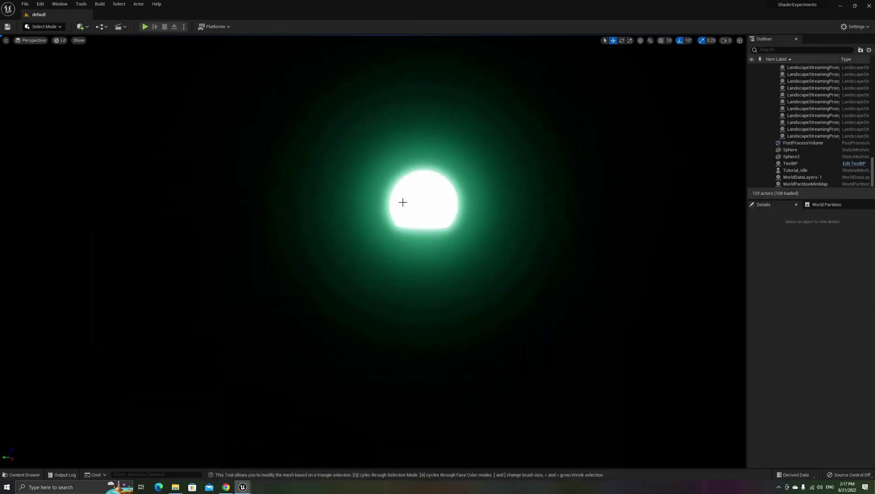
- Connect the final Multiply of the Stencil_2 branch to Emissive Color and view the masked colour in the level
{"action": "mouse_move", "coordinate": [242, 485]}
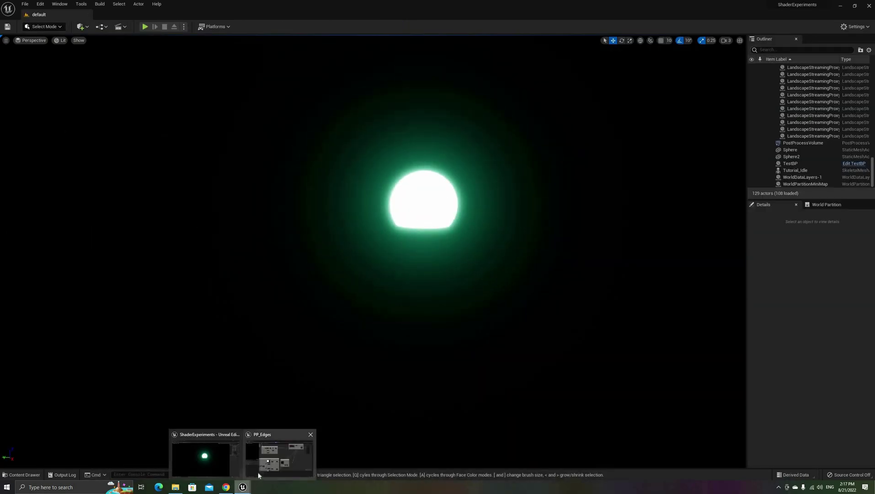
{"action": "left_click", "coordinate": [279, 455]}
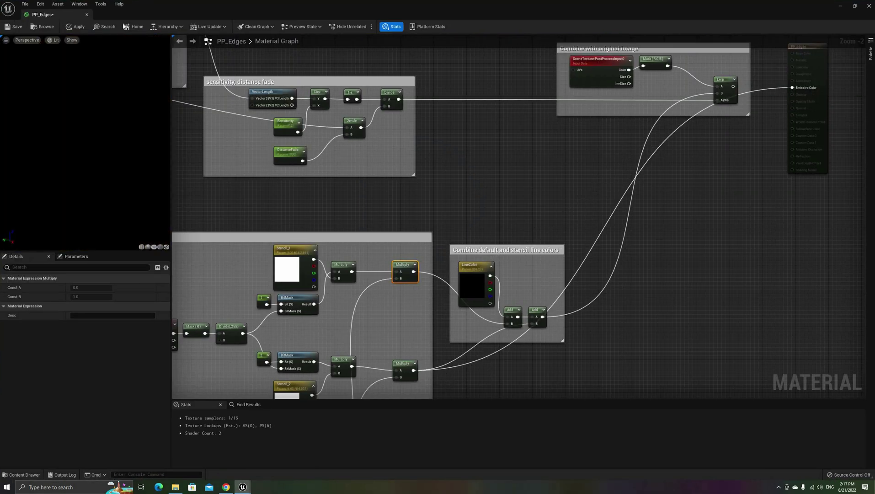
{"action": "key", "text": "alt+Tab"}
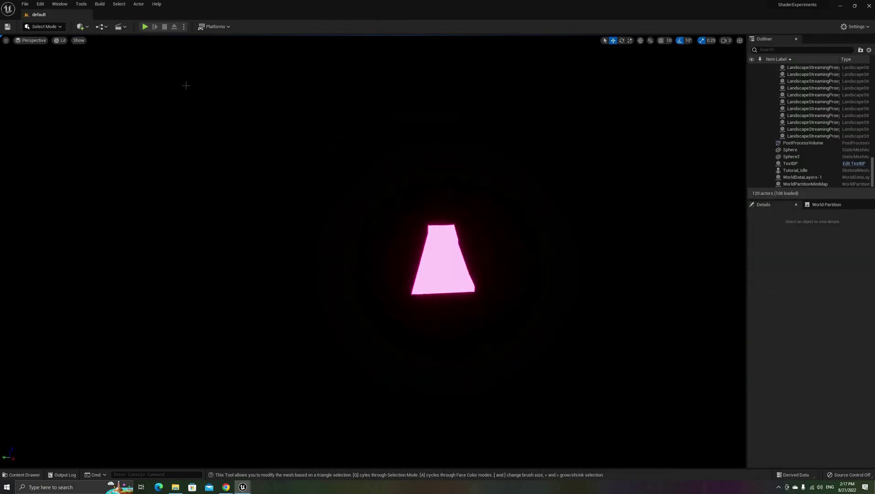
- Duplicate the Stencil_2 branch's constant, BitMask, colour parameter and Multiply nodes in PP_Edges, select the copied constant, and discard the copies
{"action": "mouse_move", "coordinate": [243, 486]}
{"action": "left_click", "coordinate": [280, 455]}
{"action": "scroll", "coordinate": [507, 230], "scroll_direction": "down", "scroll_amount": 1}
{"action": "right_click_drag", "start_coordinate": [507, 230], "coordinate": [573, 107]}
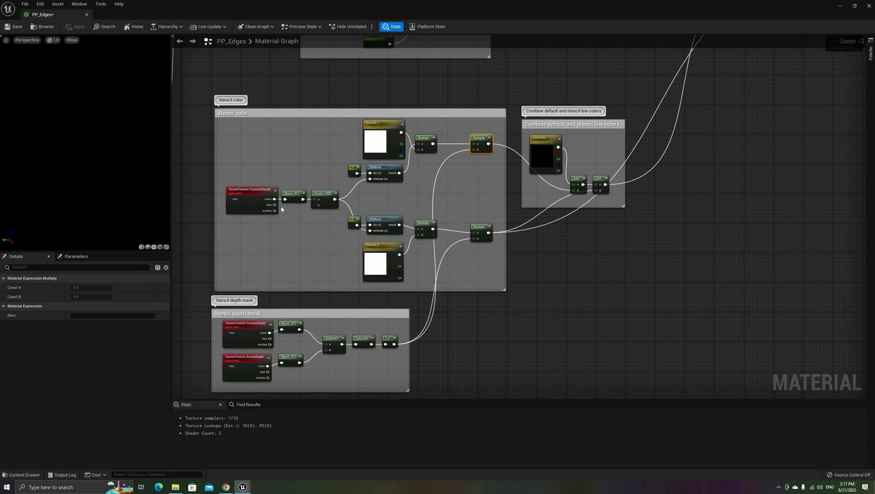
{"action": "left_click_drag", "start_coordinate": [500, 291], "coordinate": [500, 291]}
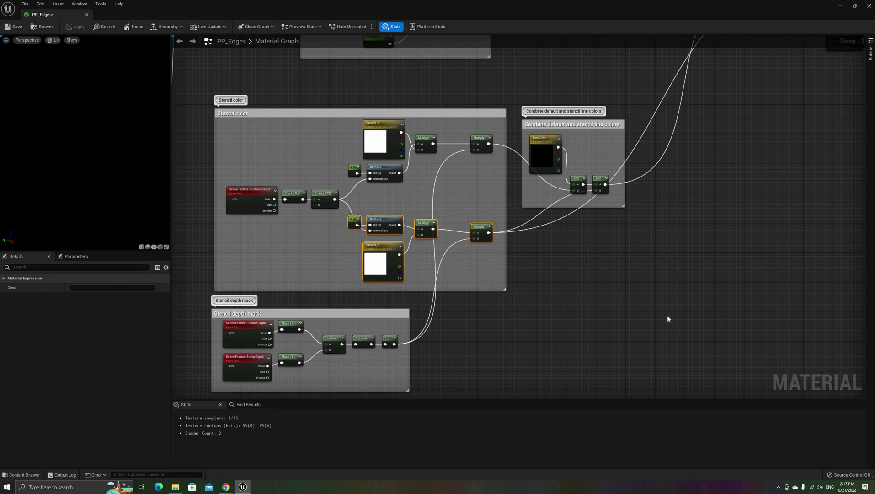
{"action": "key", "text": "ctrl+v"}
{"action": "left_click", "coordinate": [610, 309]}
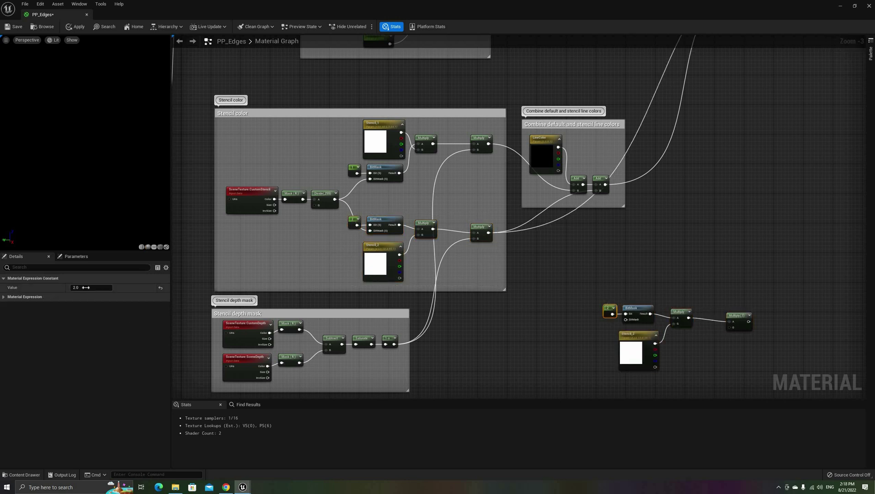
{"action": "left_click", "coordinate": [759, 374]}
- Move the second Add node lower within the group that combines the default and stencil line colours
{"action": "right_click_drag", "start_coordinate": [532, 317], "coordinate": [485, 392]}
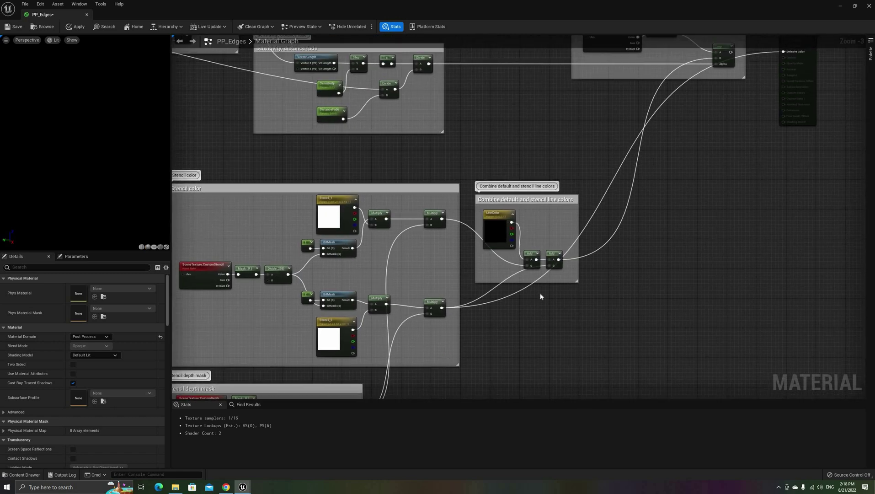
{"action": "scroll", "coordinate": [540, 294], "scroll_direction": "up", "scroll_amount": 1}
{"action": "left_click", "coordinate": [490, 205]}
{"action": "left_click_drag", "start_coordinate": [529, 249], "coordinate": [556, 258]}
{"action": "right_click_drag", "start_coordinate": [526, 305], "coordinate": [578, 328]}
{"action": "right_click_drag", "start_coordinate": [610, 185], "coordinate": [532, 281]}
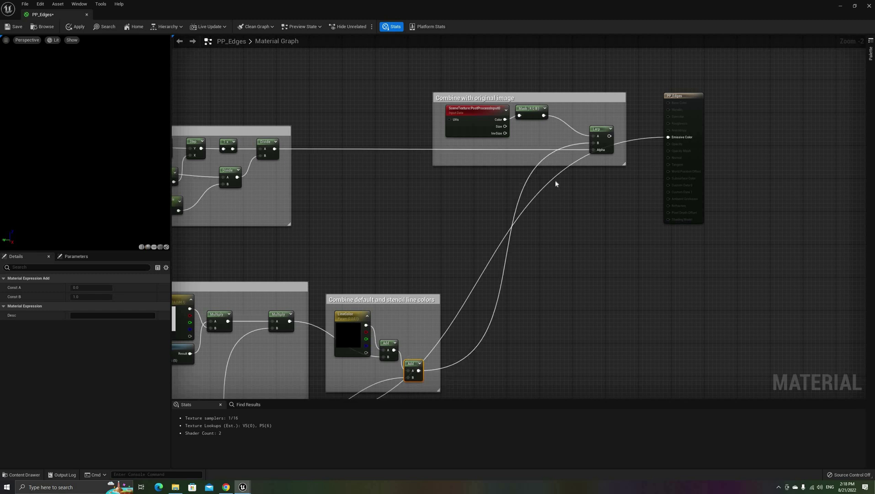
- Preview the second Add node's combined line colours through Emissive Color, applying the material and viewing the level
{"action": "left_click", "coordinate": [76, 26]}
{"action": "left_click", "coordinate": [840, 7]}
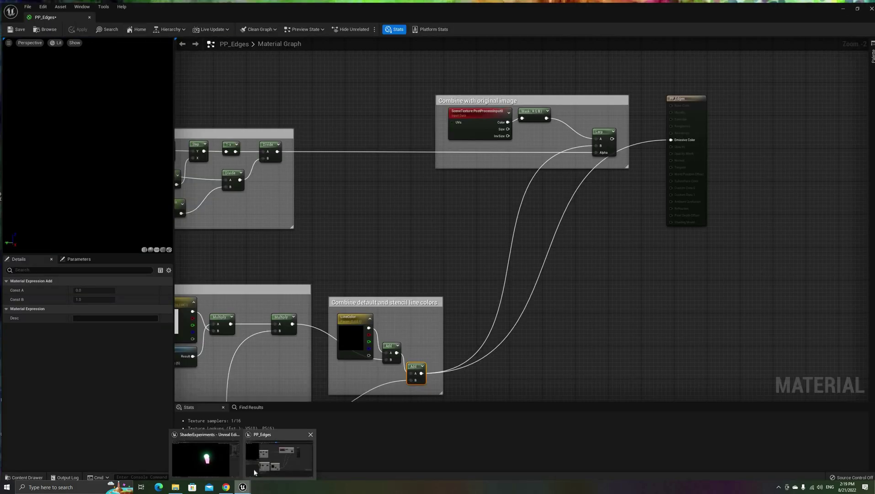
{"action": "mouse_move", "coordinate": [373, 257]}
{"action": "right_mouse_down"}
{"action": "mouse_move", "coordinate": [373, 206]}
{"action": "mouse_move", "coordinate": [373, 252]}
{"action": "right_mouse_up"}
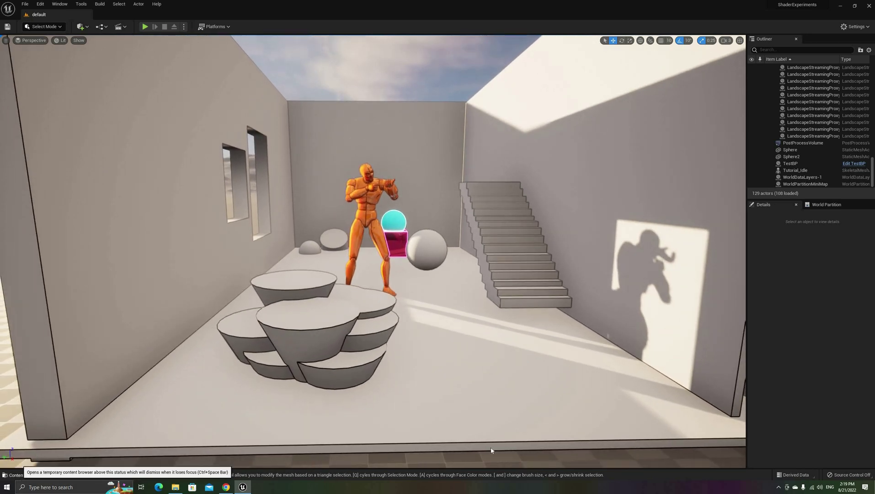
- Open the PP_Edges_Inst material instance, turn its preview cube, and shrink the editor into a floating window over the level
{"action": "left_click", "coordinate": [21, 475]}
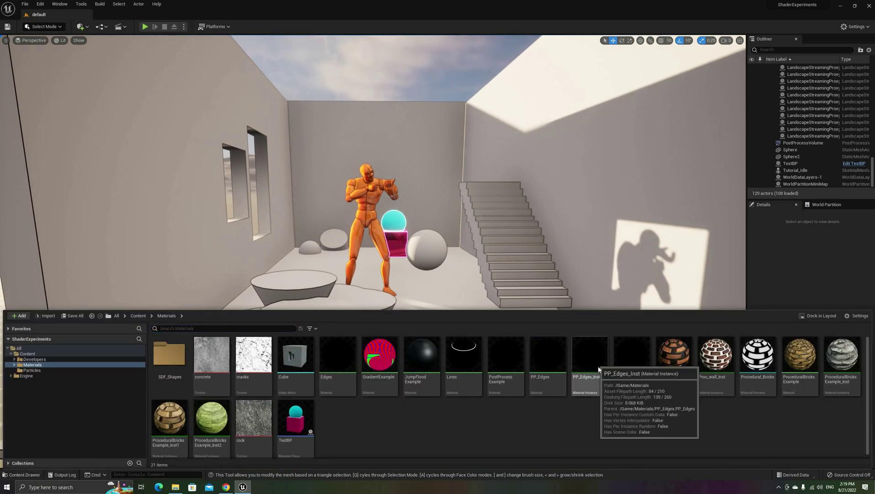
{"action": "double_click", "coordinate": [595, 362]}
{"action": "scroll", "coordinate": [425, 264], "scroll_direction": "down", "scroll_amount": 6}
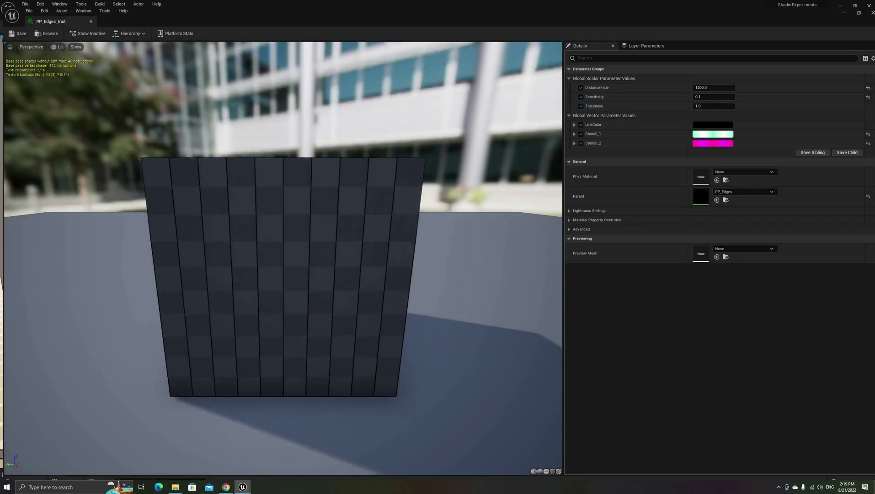
{"action": "left_click_drag", "start_coordinate": [425, 264], "coordinate": [411, 4]}
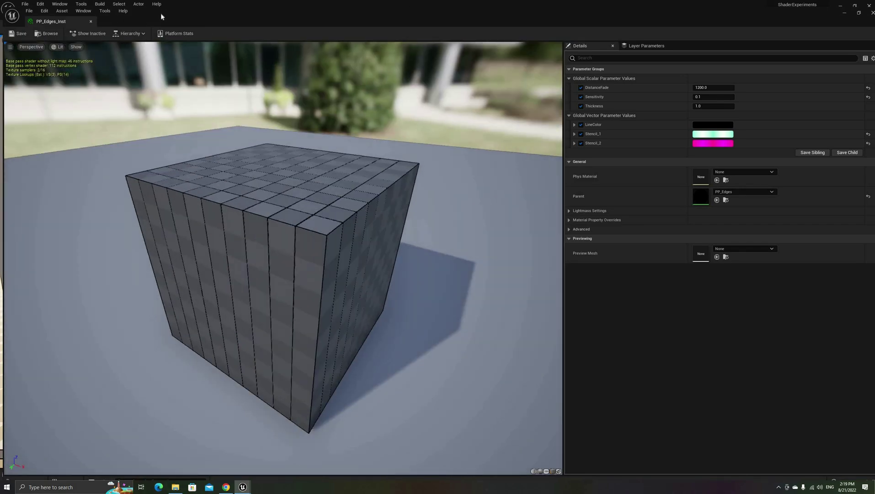
{"action": "left_click_drag", "start_coordinate": [413, 12], "coordinate": [422, 106]}
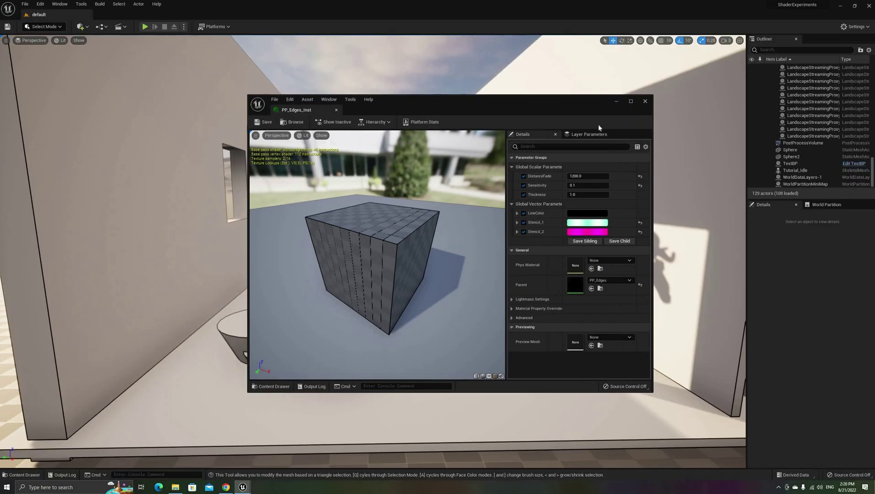